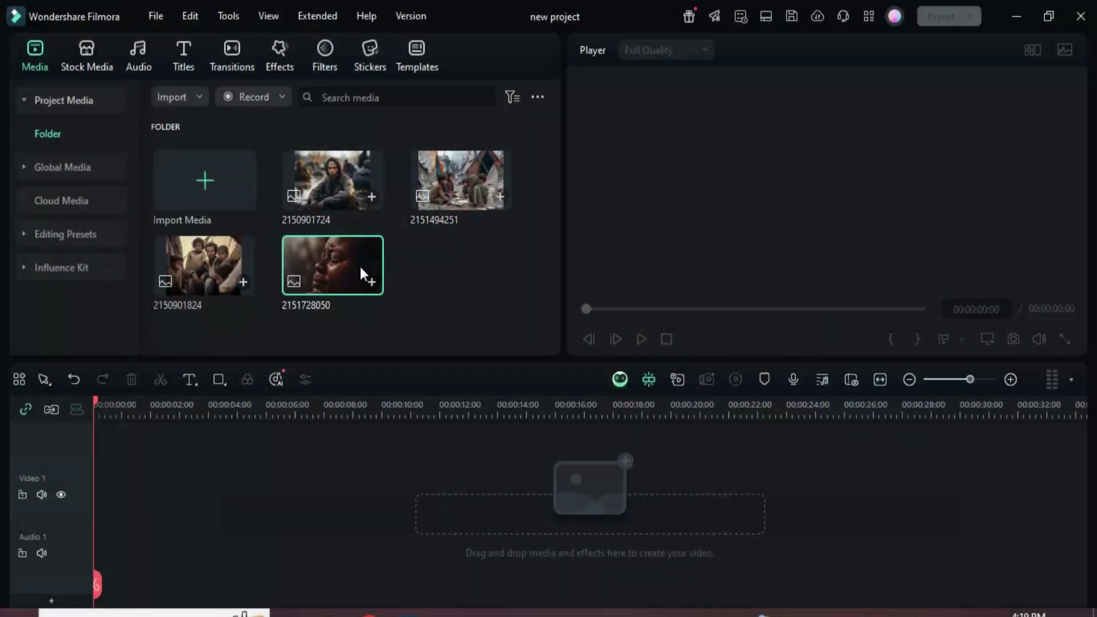
drag(313, 272, 153, 485)
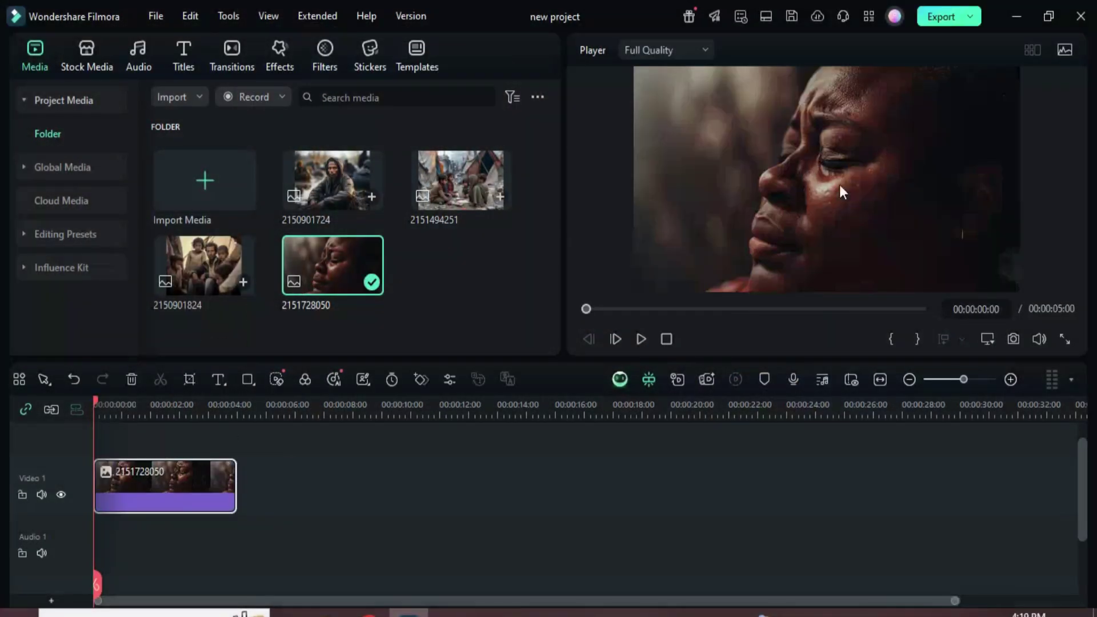
click(279, 52)
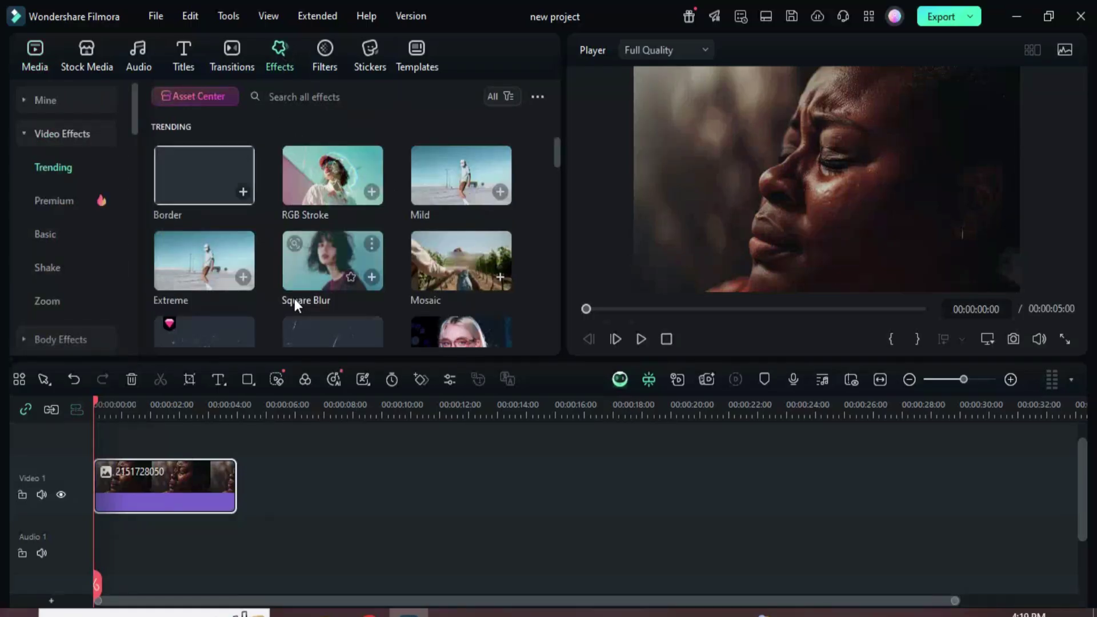
drag(305, 277, 163, 502)
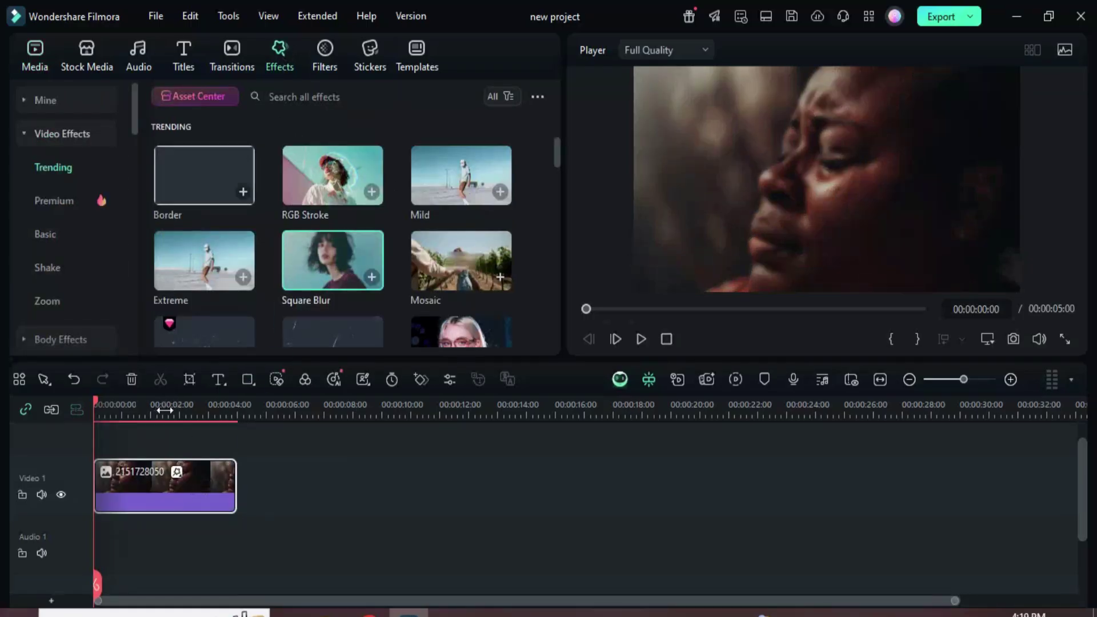
click(35, 60)
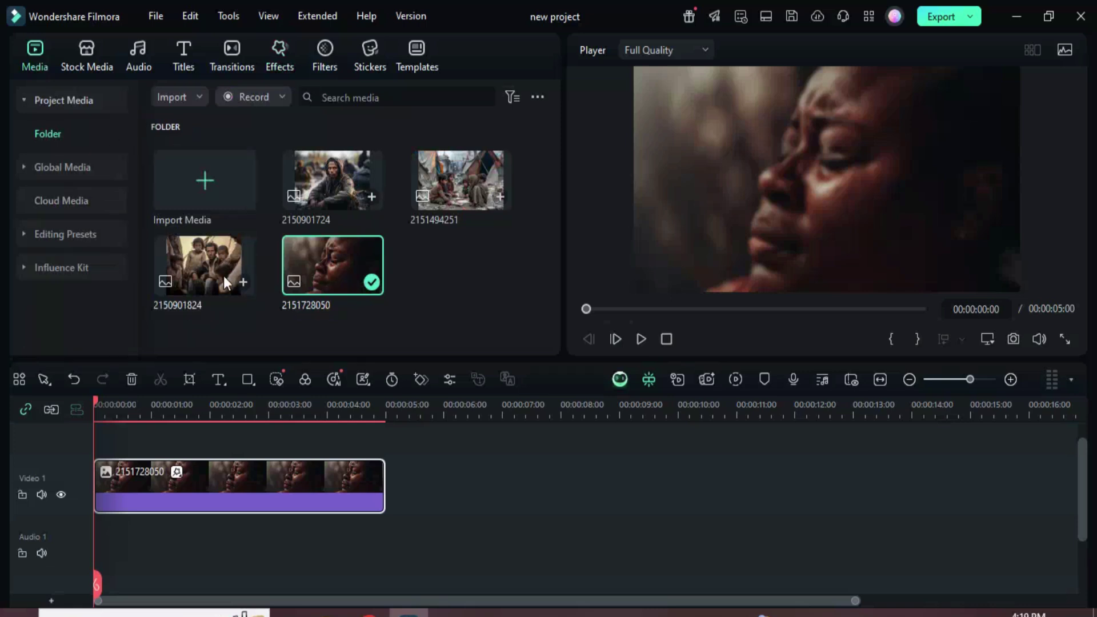
drag(246, 255, 175, 471)
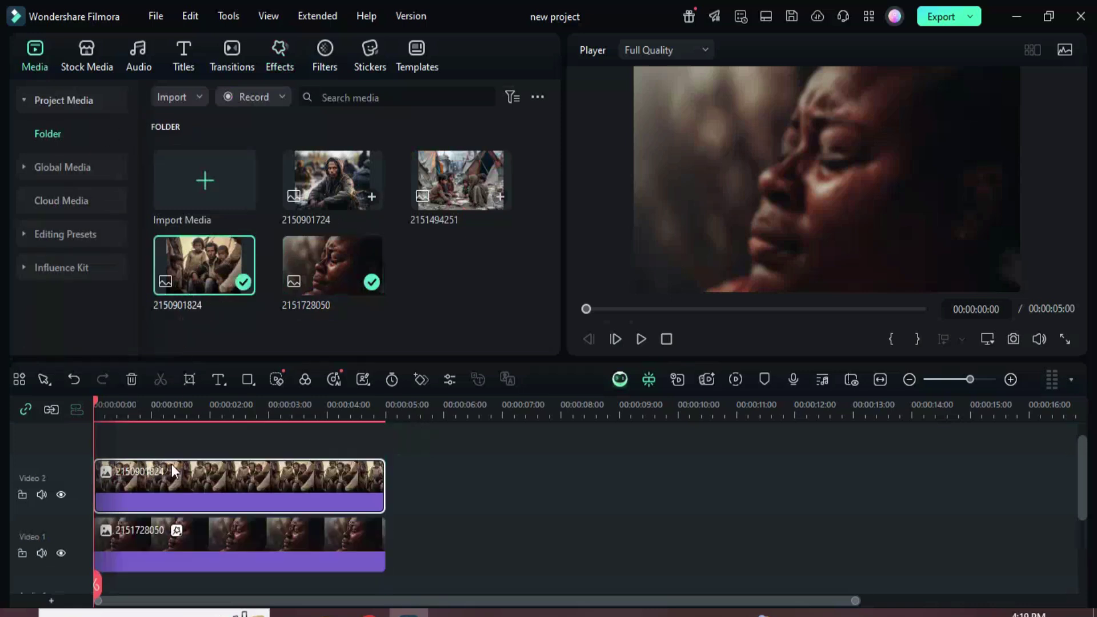
right_click(245, 478)
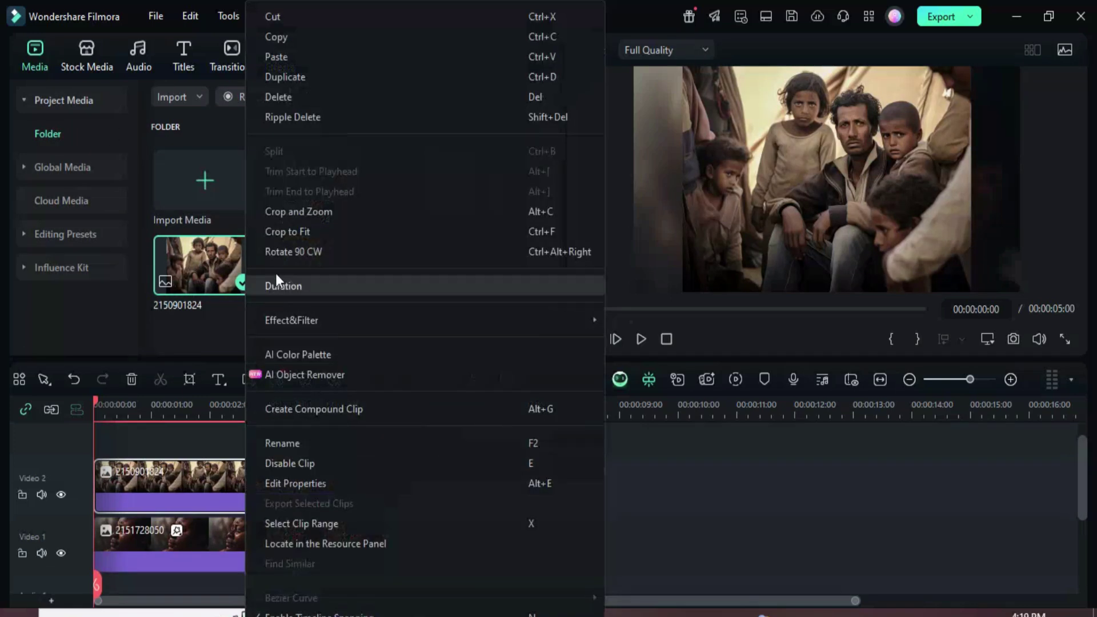
click(296, 232)
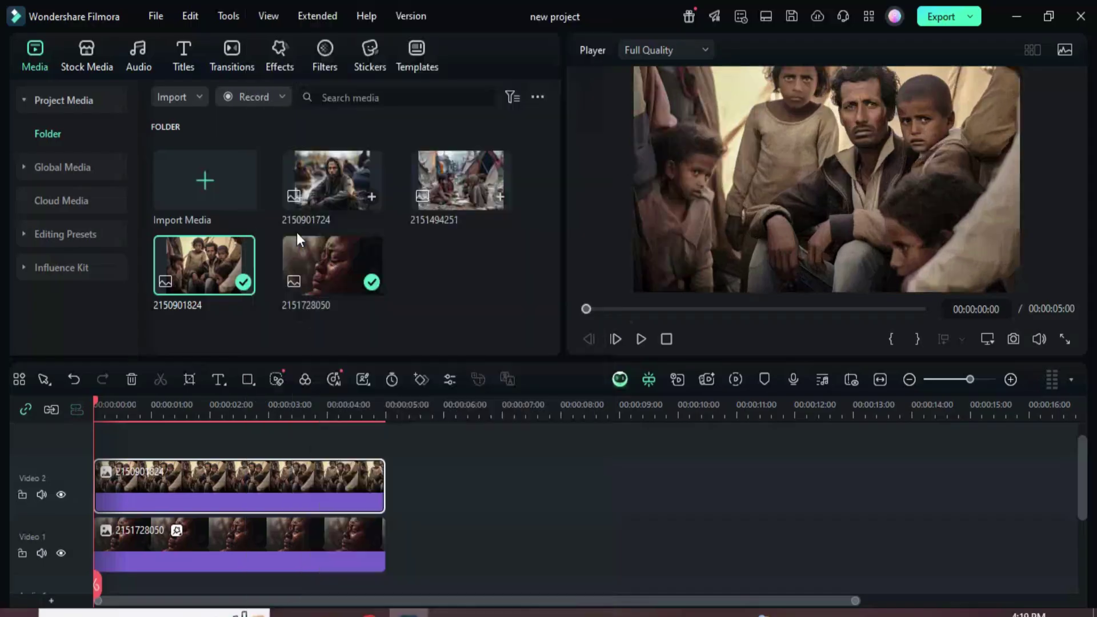
click(190, 379)
drag(464, 341, 461, 290)
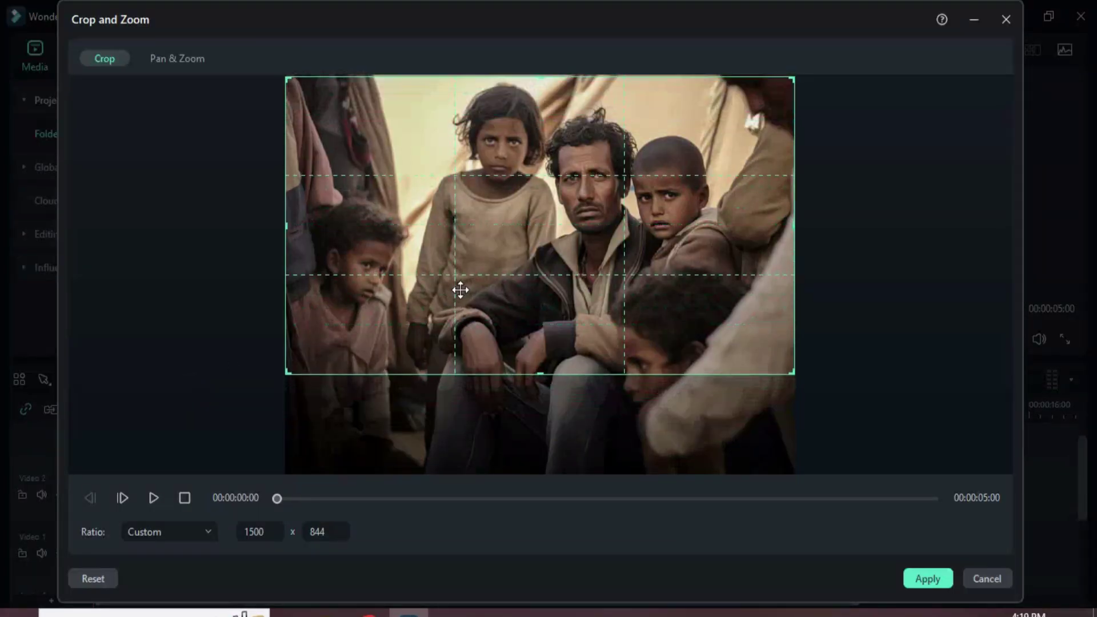
click(928, 579)
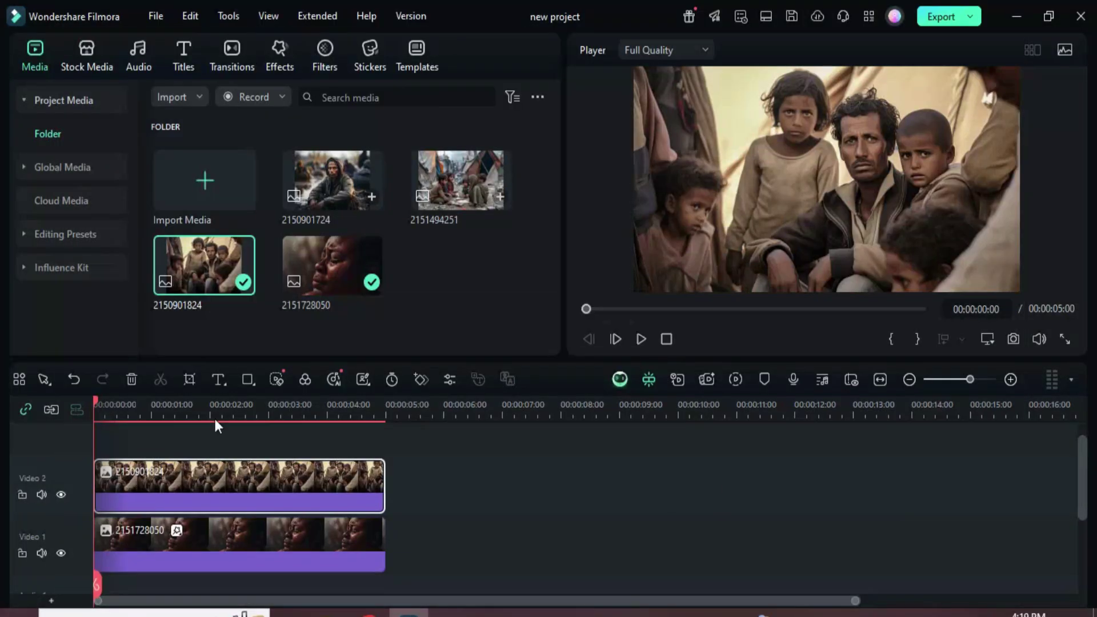
click(276, 53)
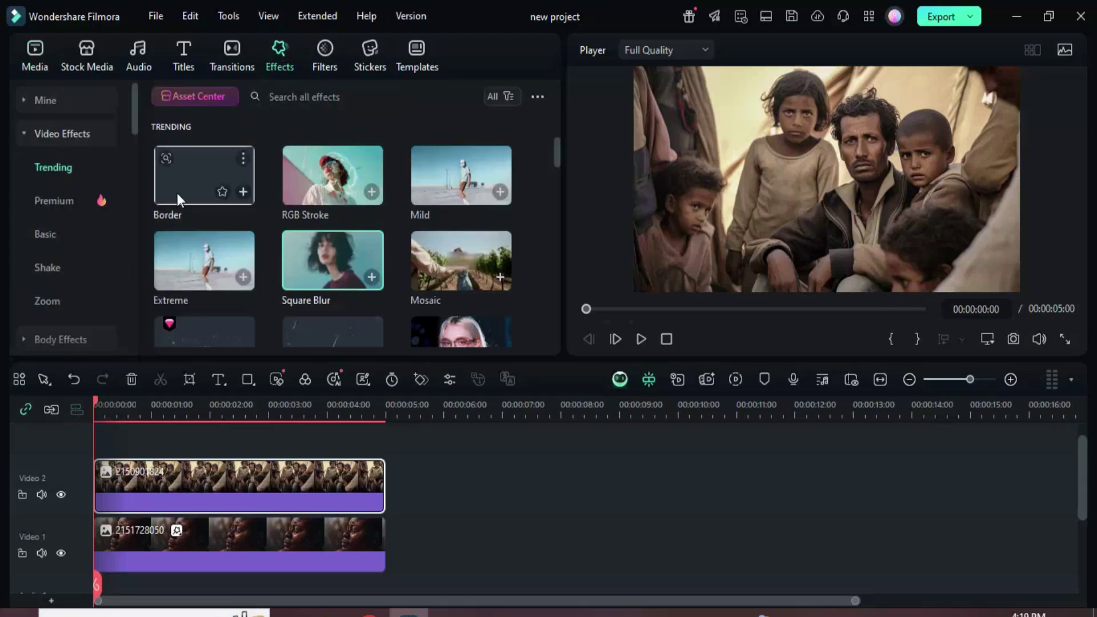
drag(178, 194, 208, 495)
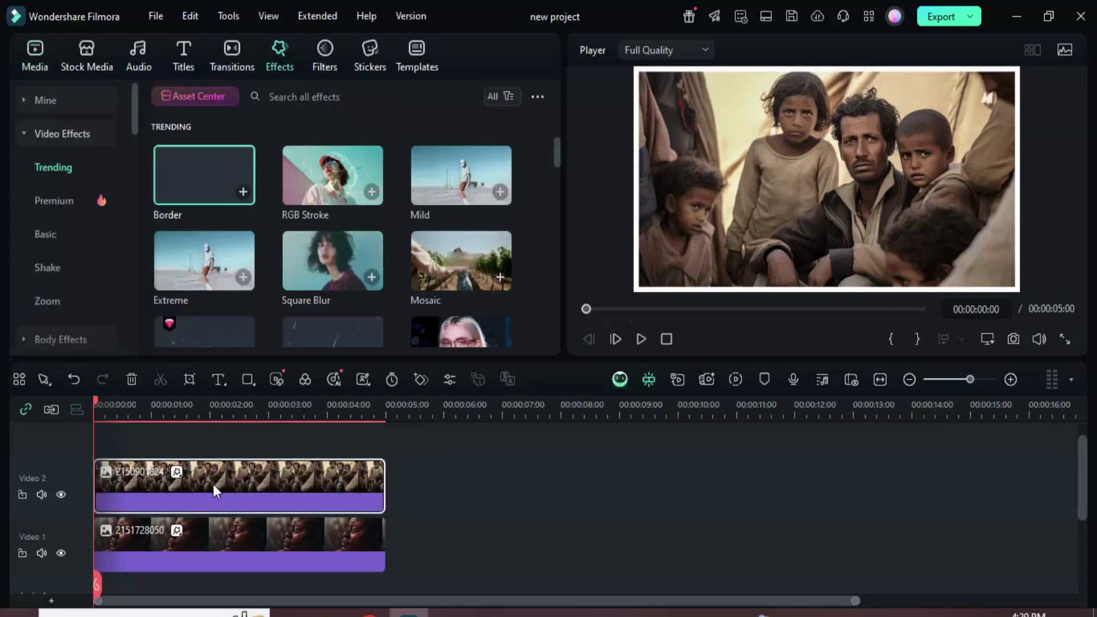
double_click(213, 484)
click(152, 52)
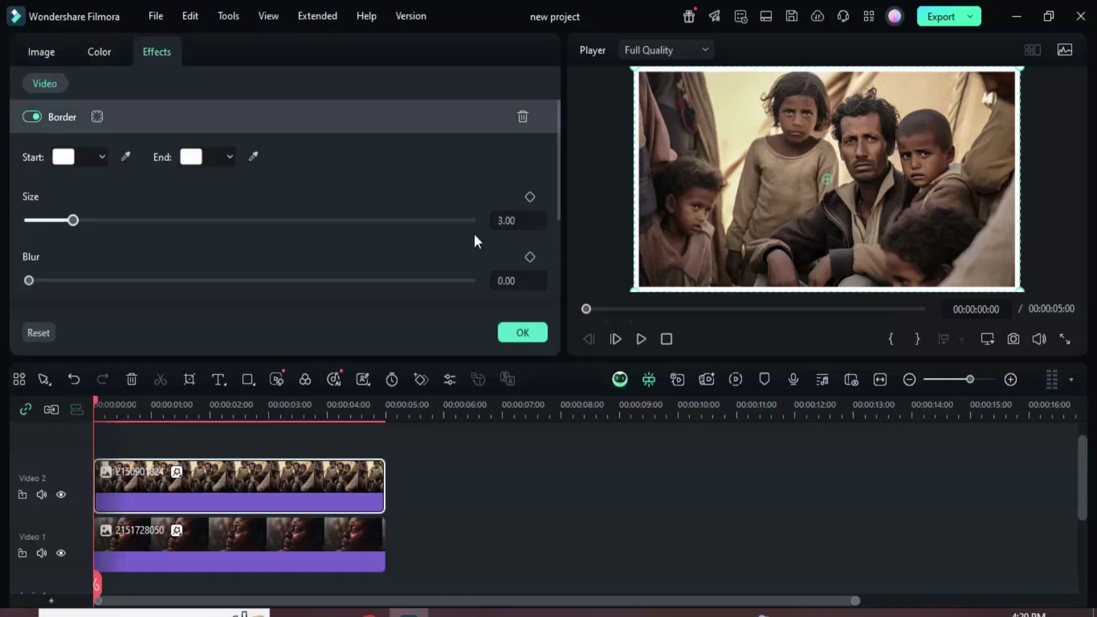
click(514, 220)
text(5)
click(503, 281)
text(1)
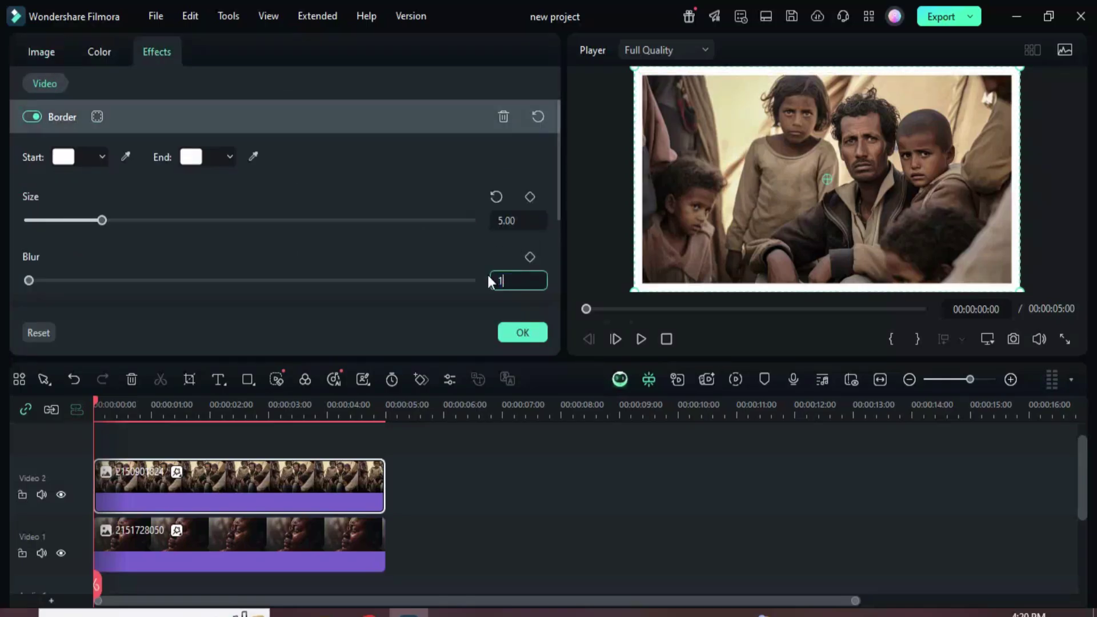
key(Return)
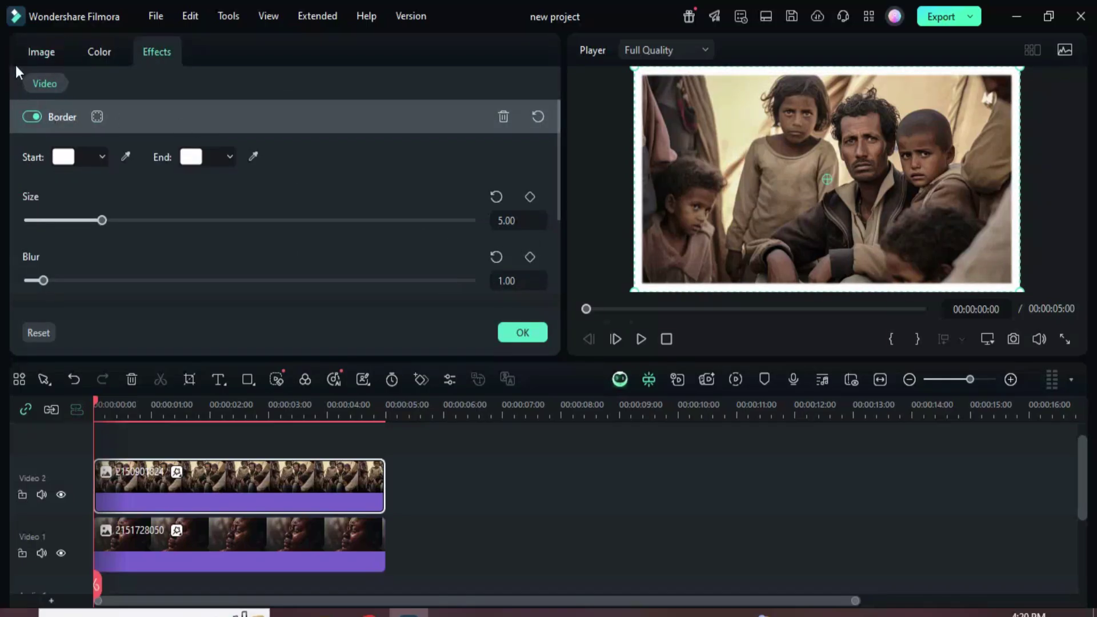
click(36, 50)
- Scale the Video 2 photo to 40%
click(466, 179)
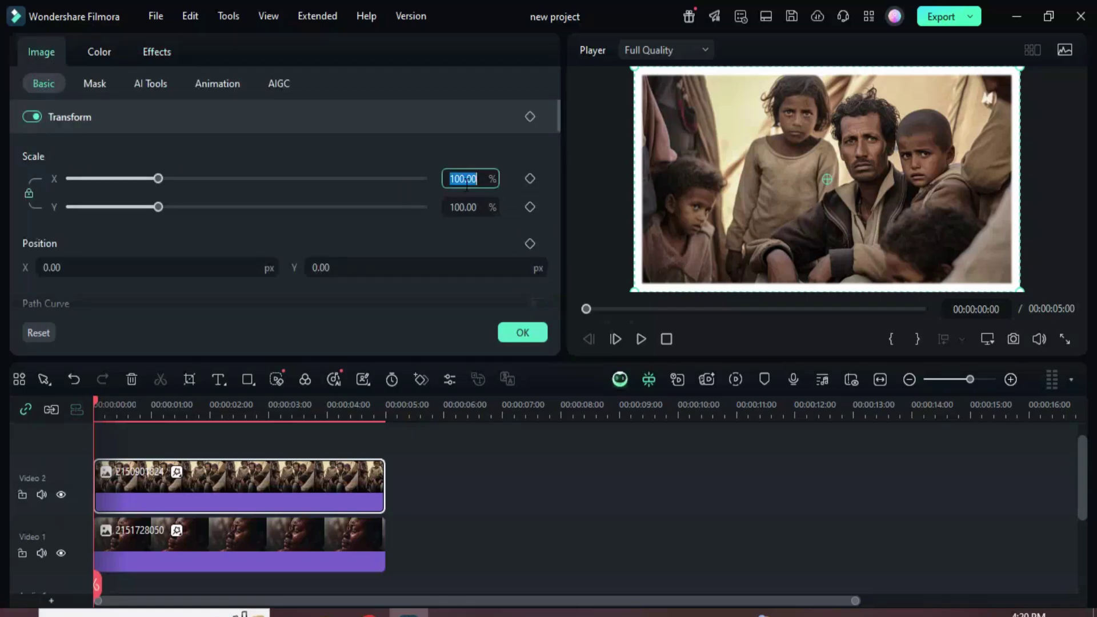
text(40)
key(Return)
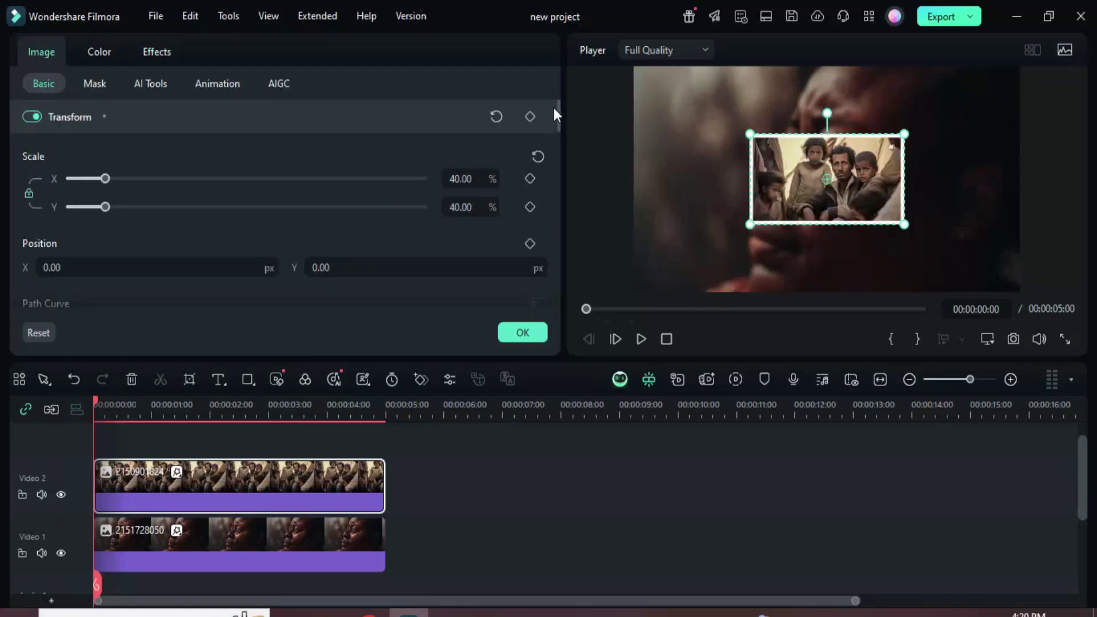
scroll(557, 111, down, 2)
scroll(560, 112, up, 2)
drag(761, 176, 666, 130)
scroll(557, 119, down, 1)
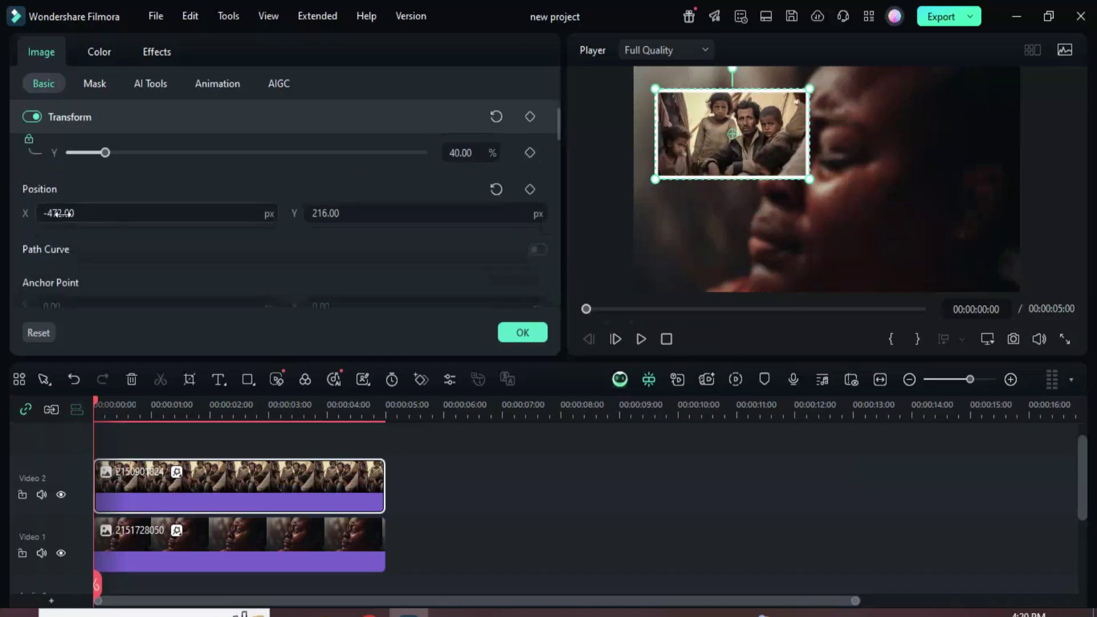
- Position the Video 2 photo at X -488, Y 211
double_click(59, 214)
text(488)
key(Return)
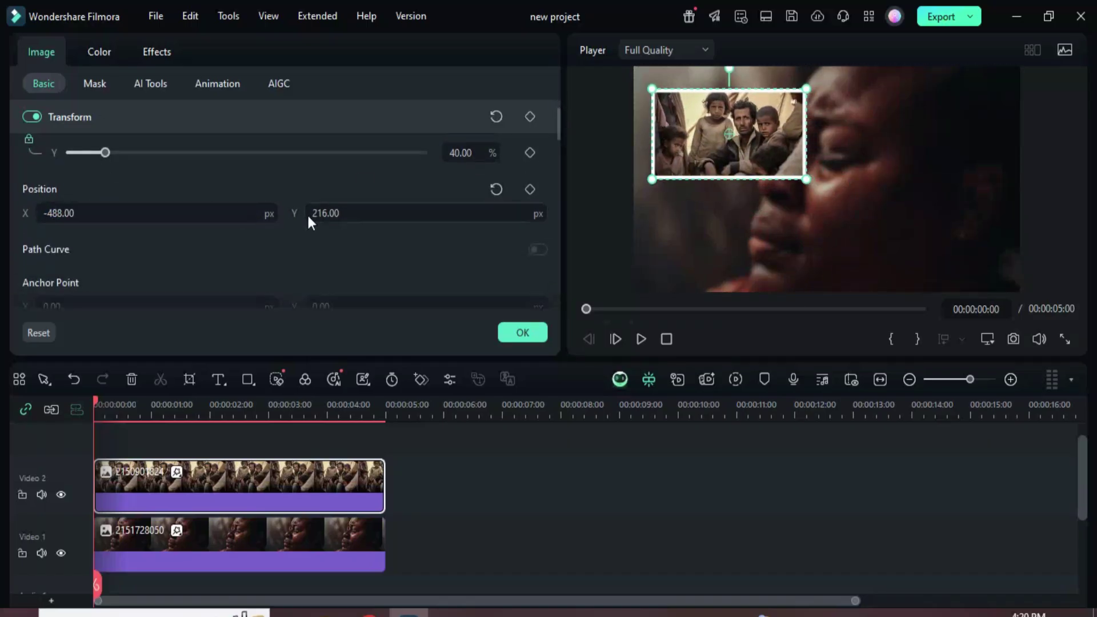
double_click(320, 213)
drag(324, 213, 341, 214)
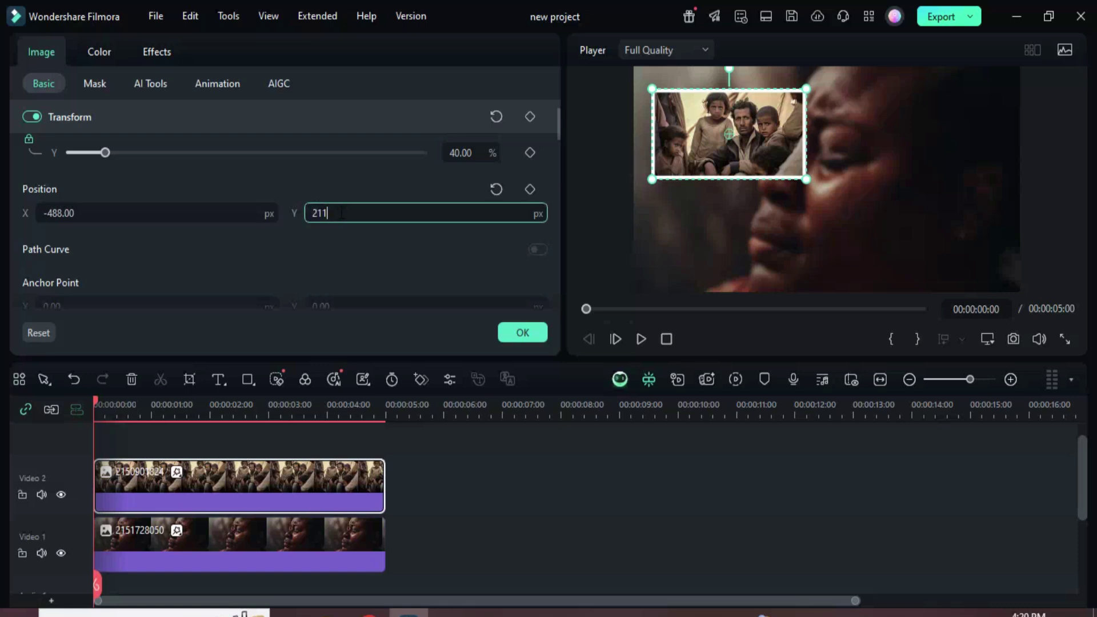
text(1)
key(Return)
- Rotate the photo -12°, enable its drop shadow, and close the clip properties
scroll(217, 255, down, 3)
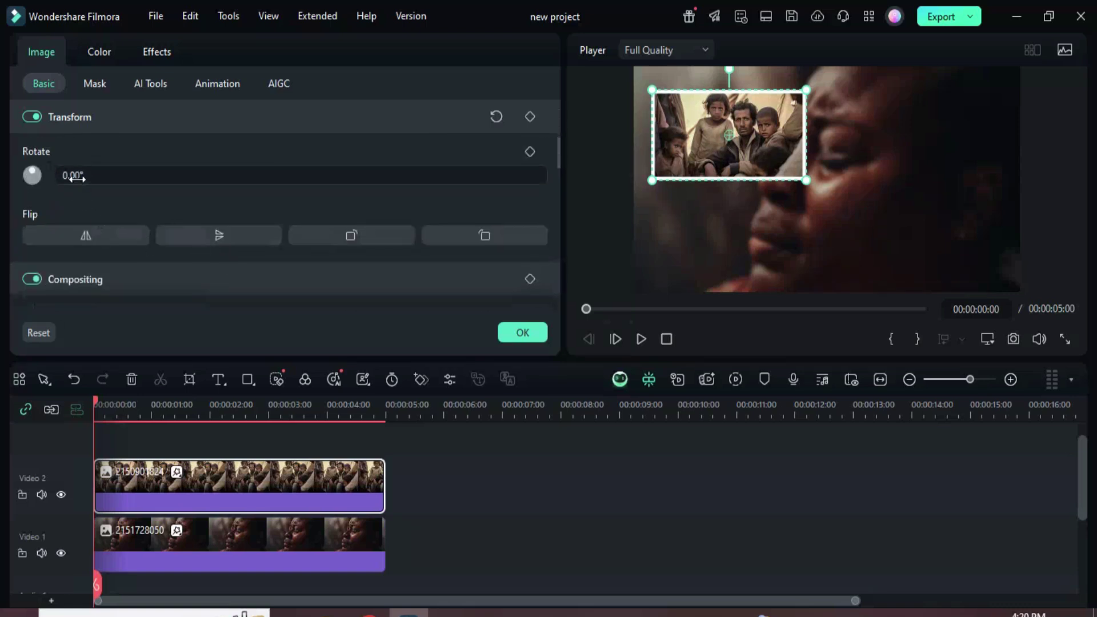
click(73, 177)
text(-)
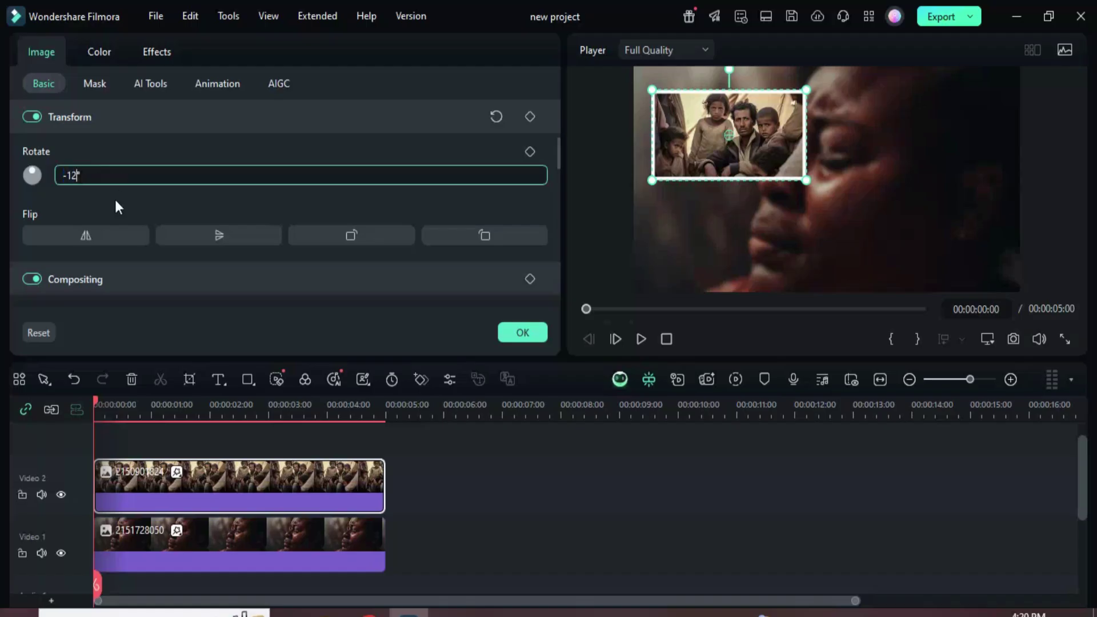
text(12)
key(Return)
drag(558, 152, 552, 240)
click(38, 169)
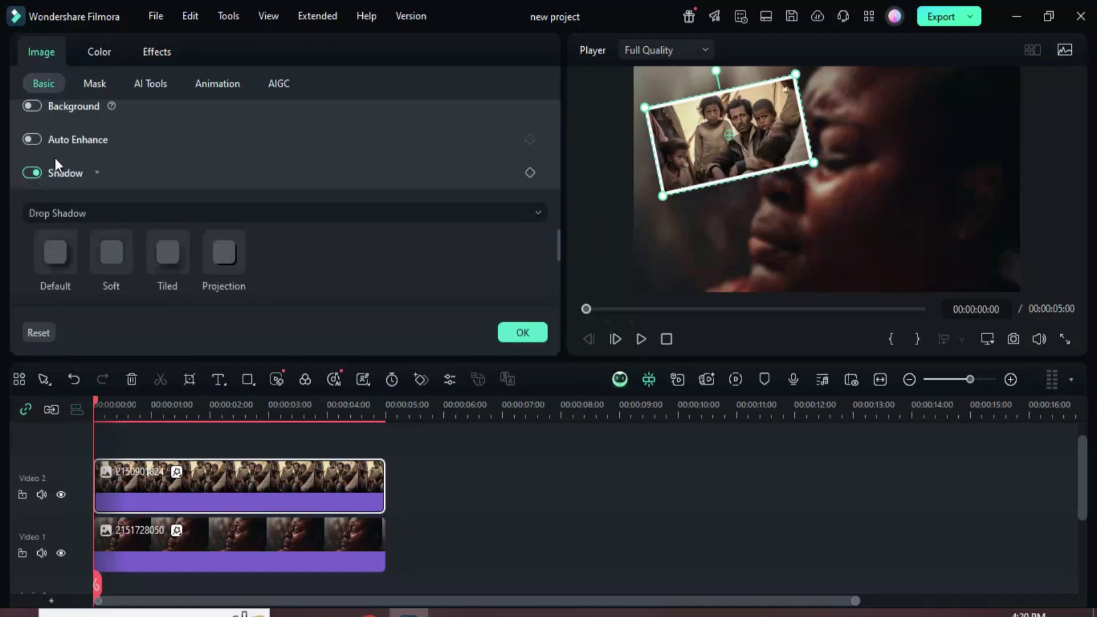
click(522, 336)
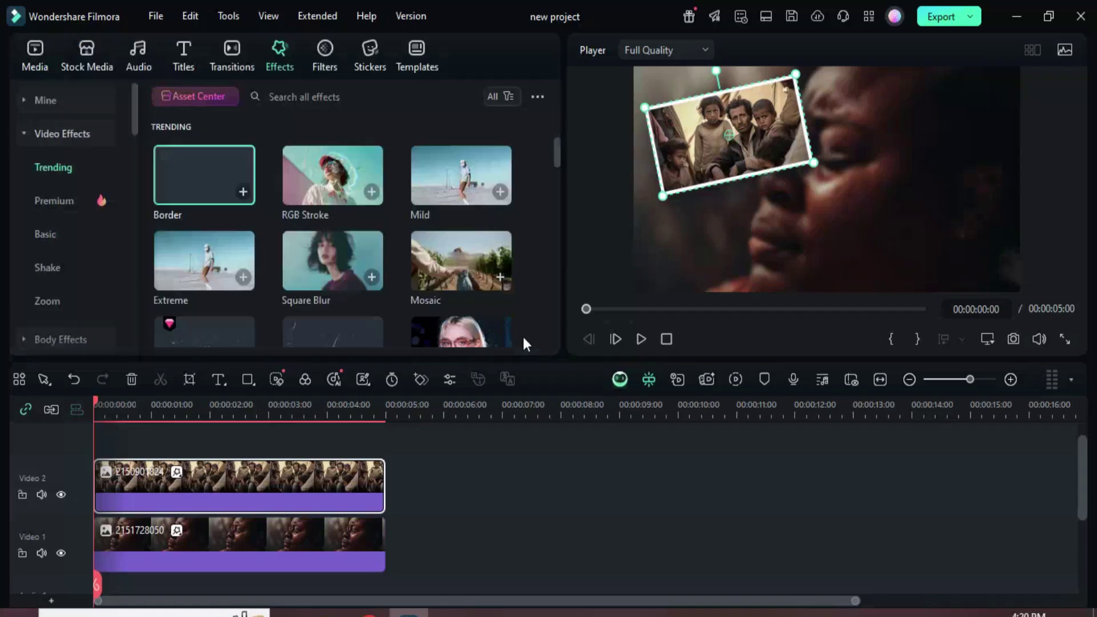
click(27, 74)
scroll(222, 516, up, 1)
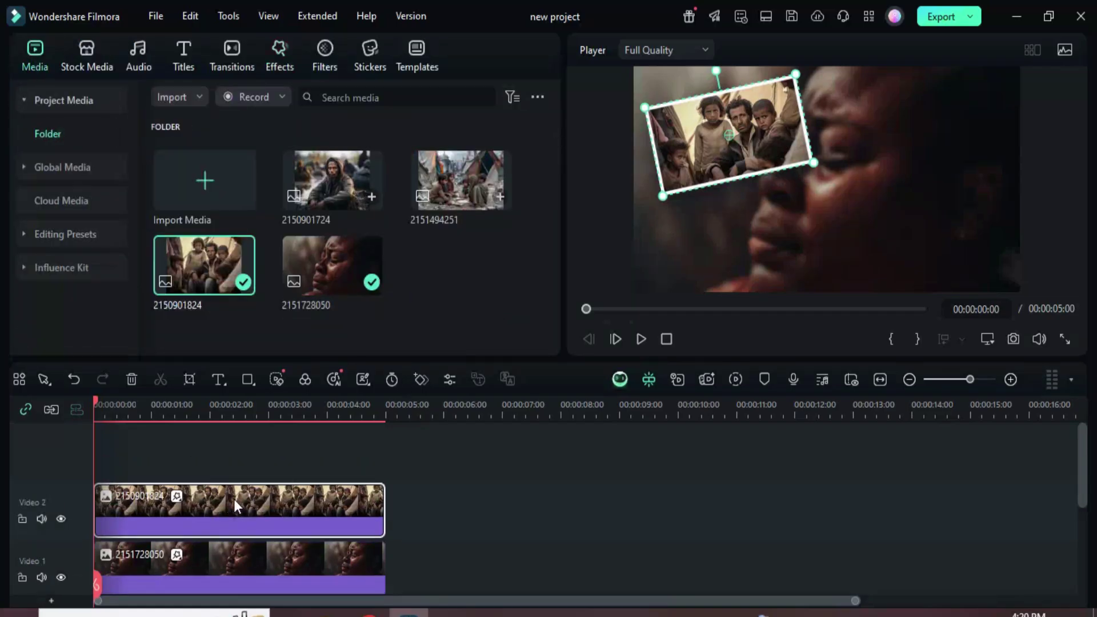
drag(236, 507, 268, 507)
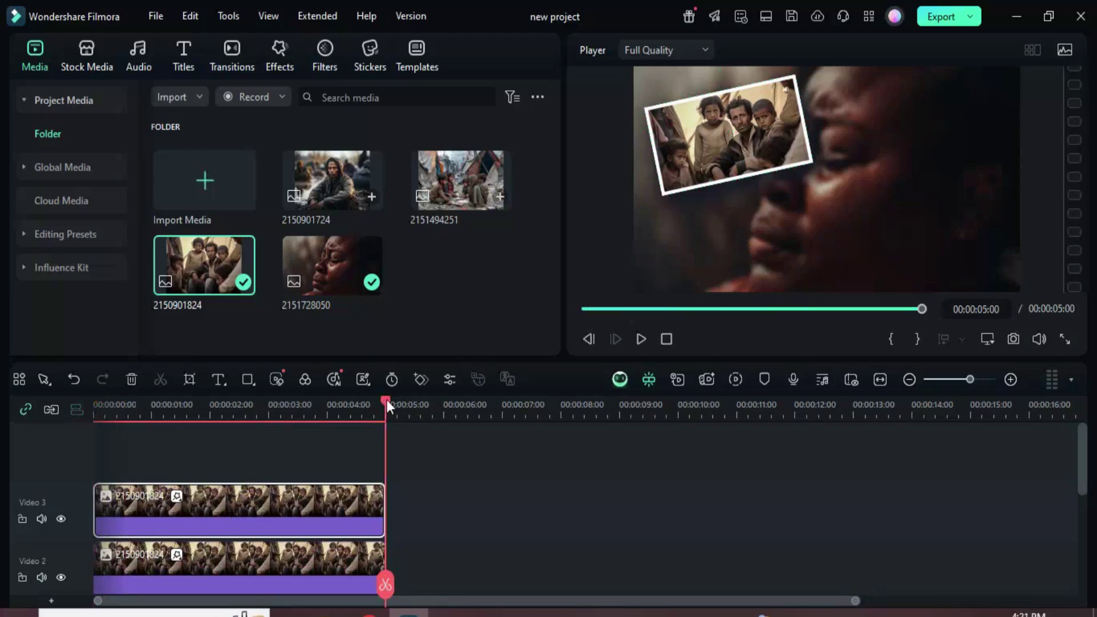
drag(386, 399, 94, 439)
double_click(253, 504)
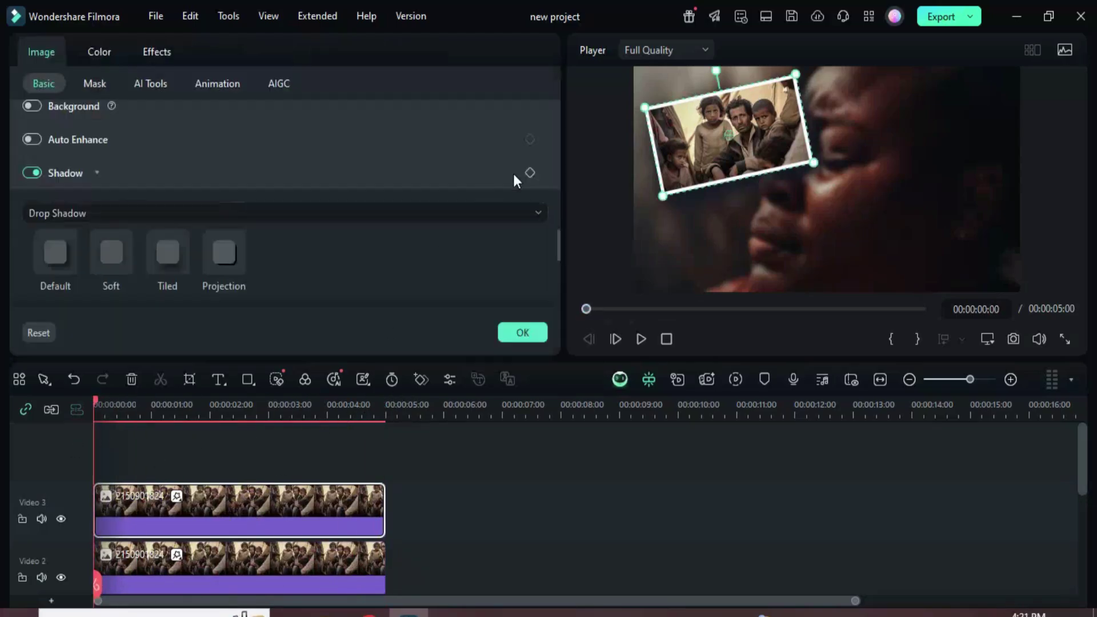
drag(557, 247, 552, 114)
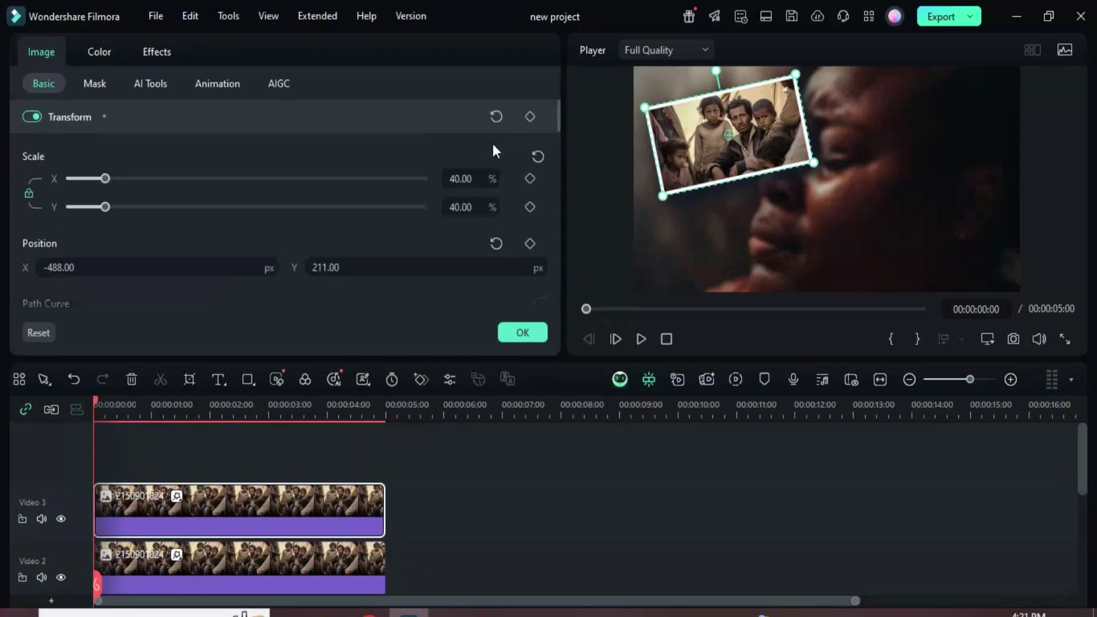
click(45, 268)
click(46, 268)
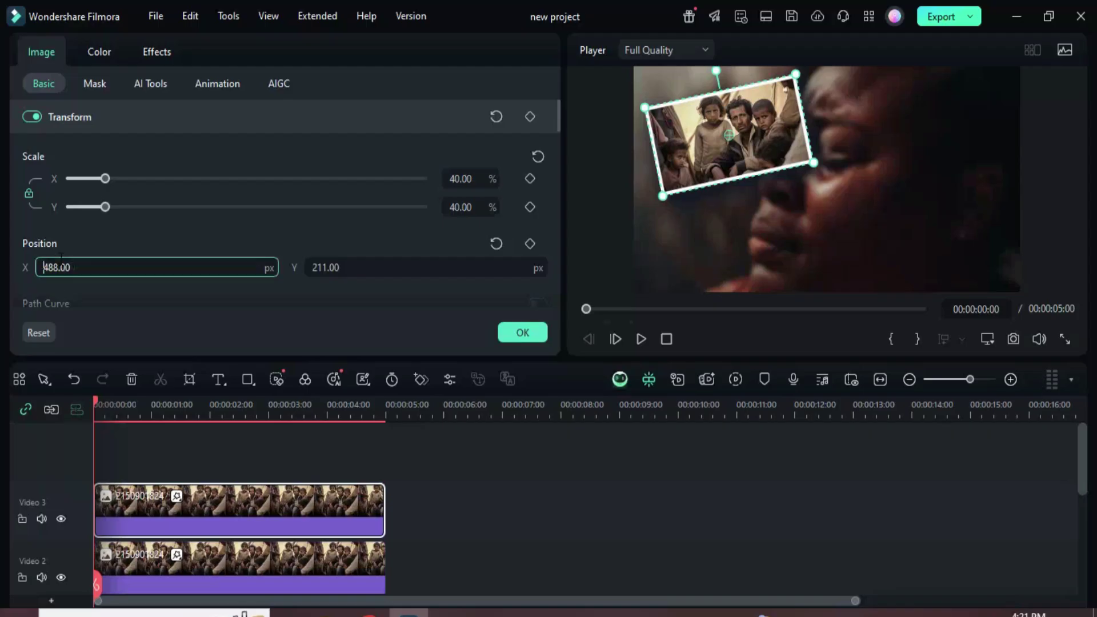
click(98, 247)
drag(552, 112, 554, 142)
click(74, 196)
click(66, 197)
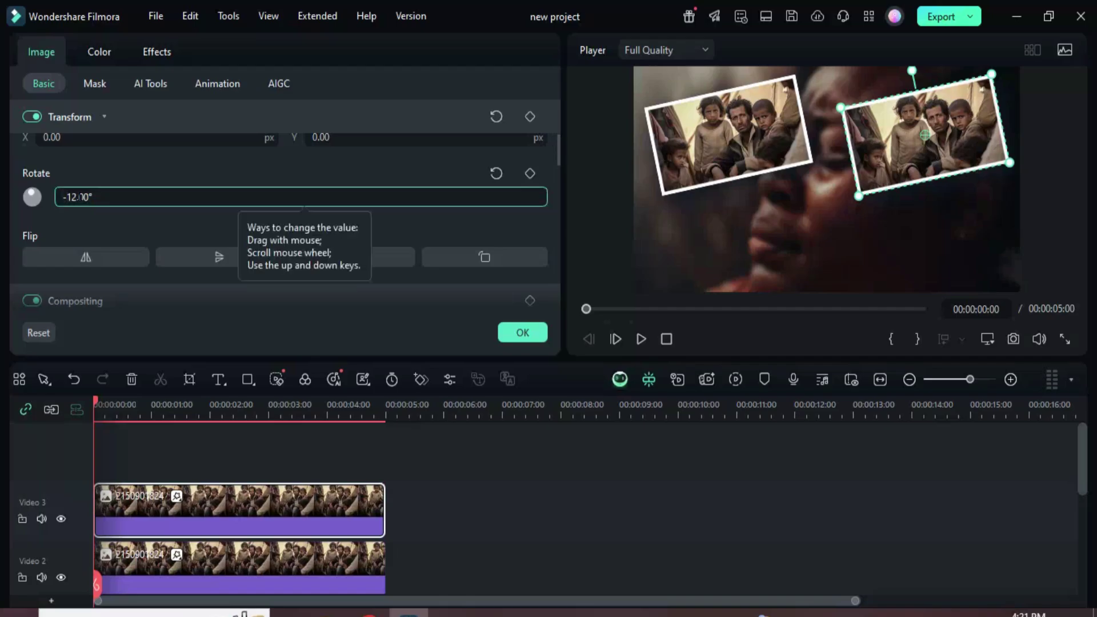
key(BackSpace)
key(Return)
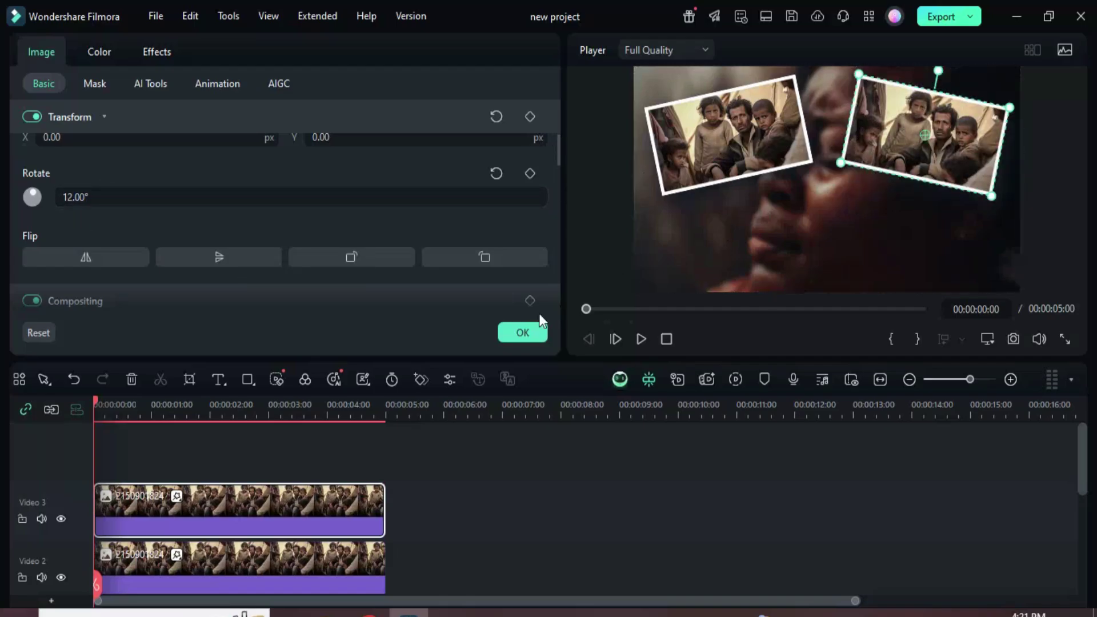
click(521, 333)
drag(328, 179, 242, 507)
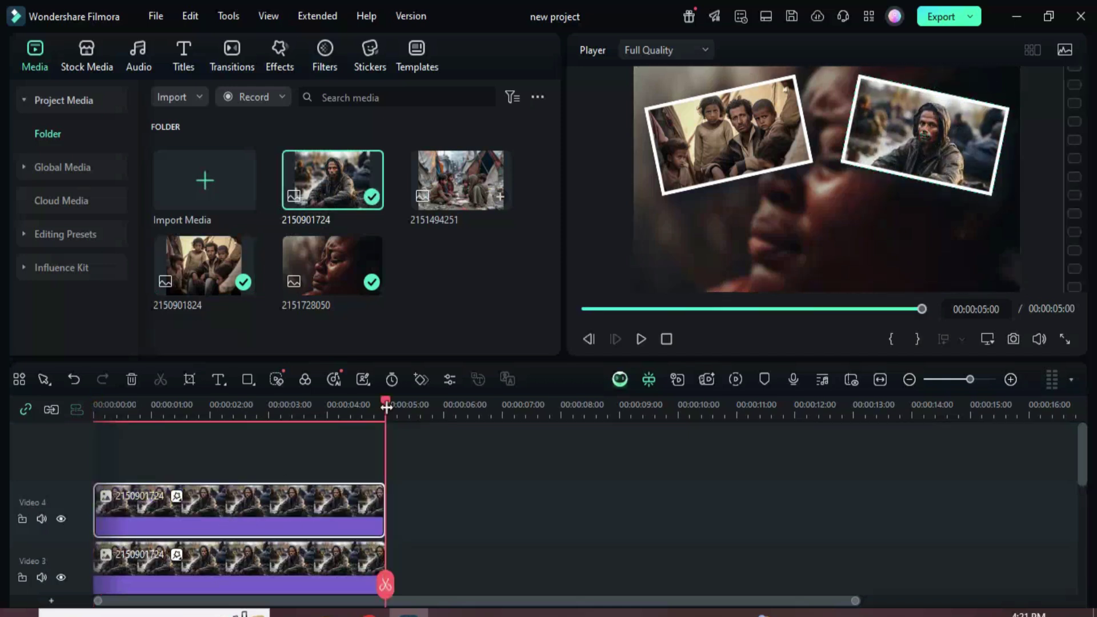
- Place the Video 4 copy at X -36, Y -264 with its rotation reset to 0°
key(Home)
double_click(283, 496)
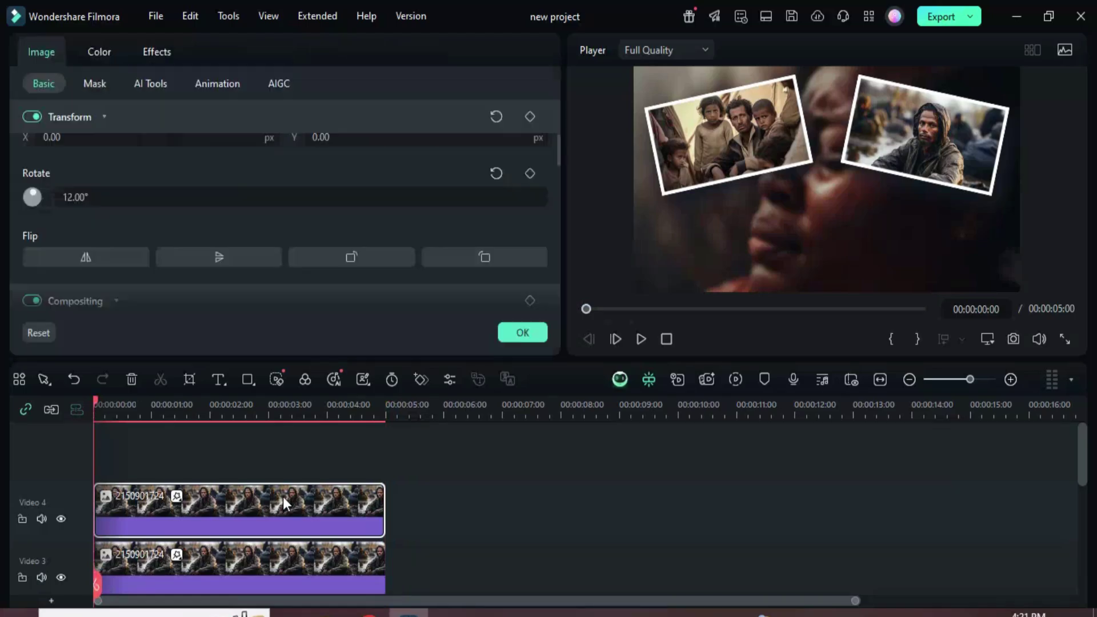
drag(556, 132, 558, 114)
click(96, 247)
text(-)
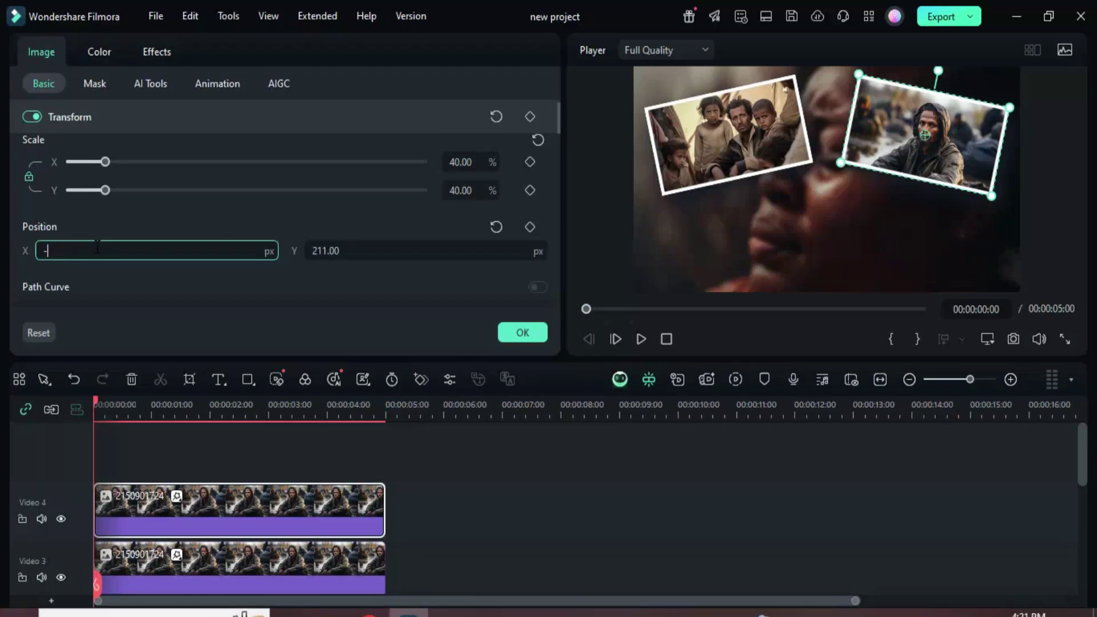
text(36)
key(Return)
click(333, 250)
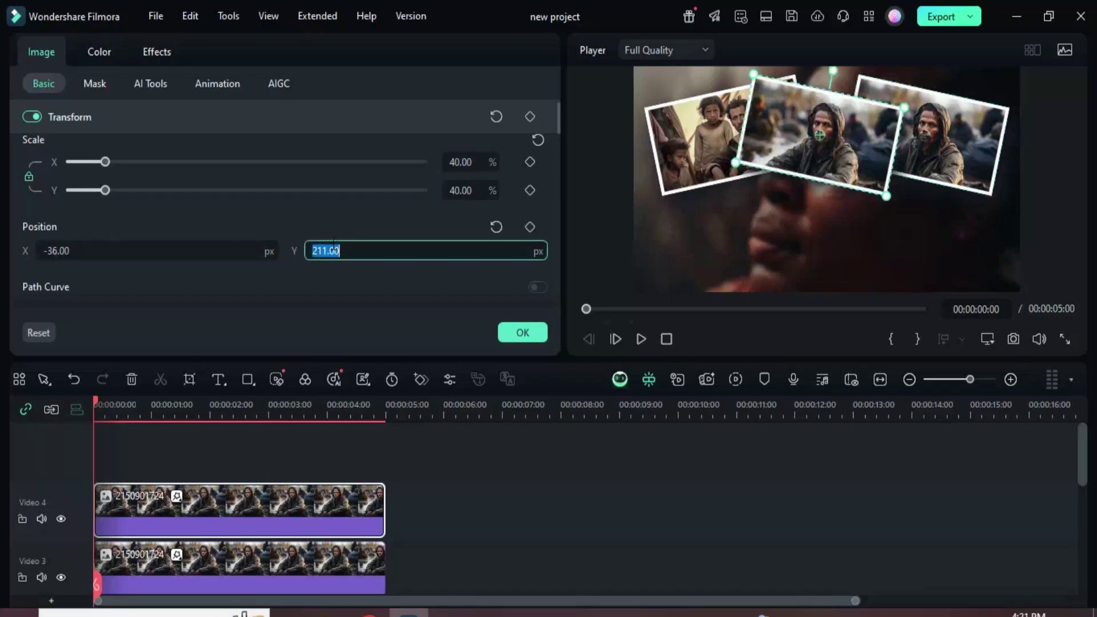
text(-264)
key(Return)
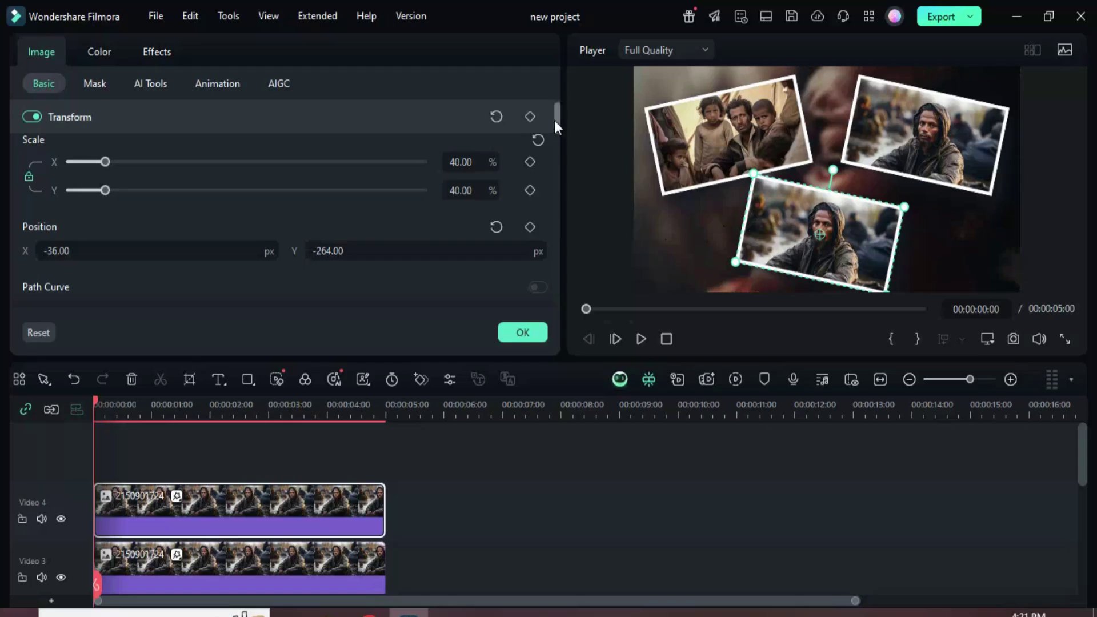
drag(554, 120, 557, 149)
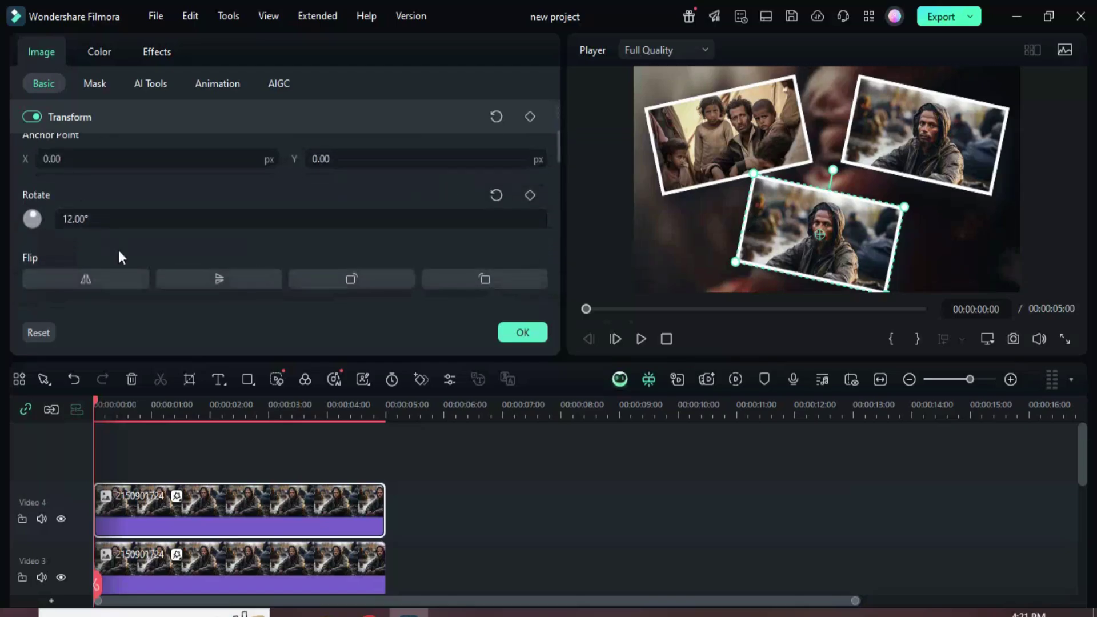
click(496, 196)
click(101, 401)
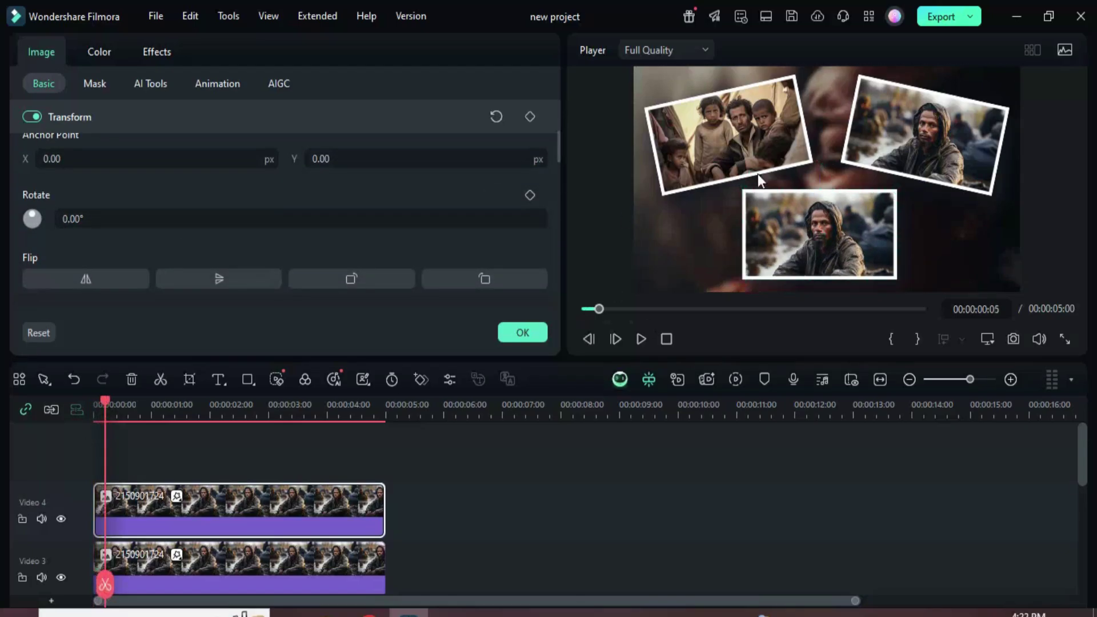
click(522, 333)
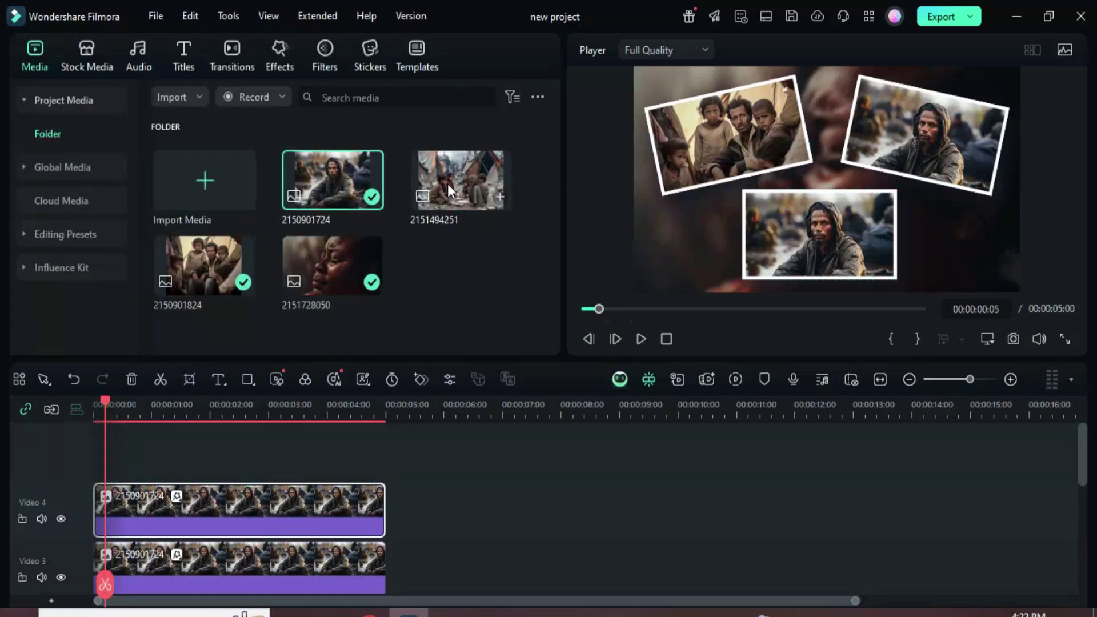
drag(448, 183, 265, 482)
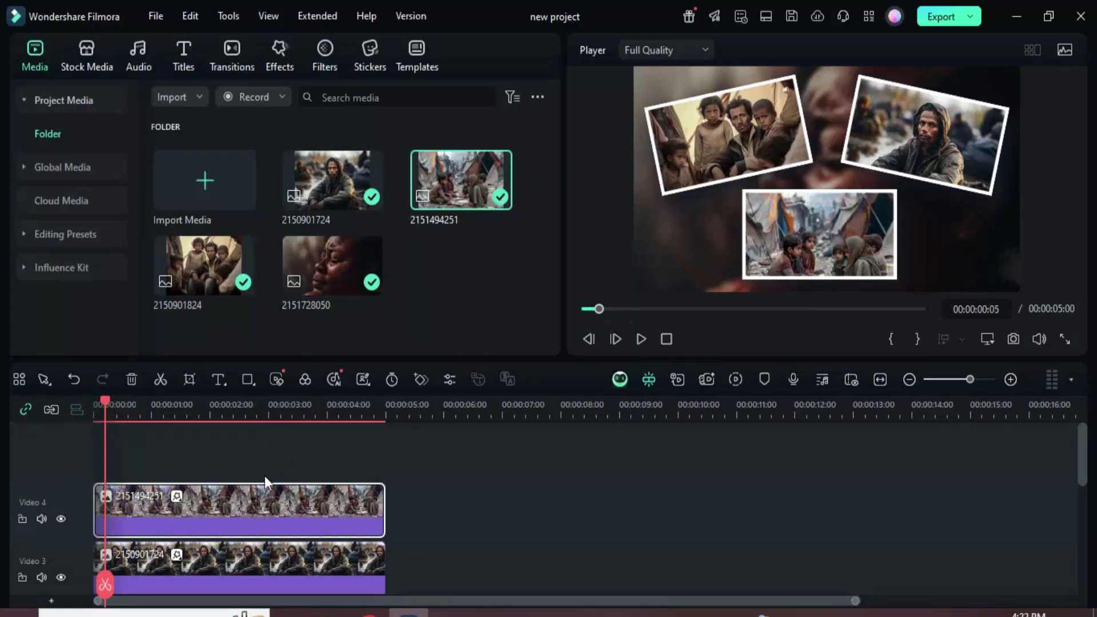
click(189, 375)
drag(425, 302, 457, 367)
click(160, 534)
click(154, 314)
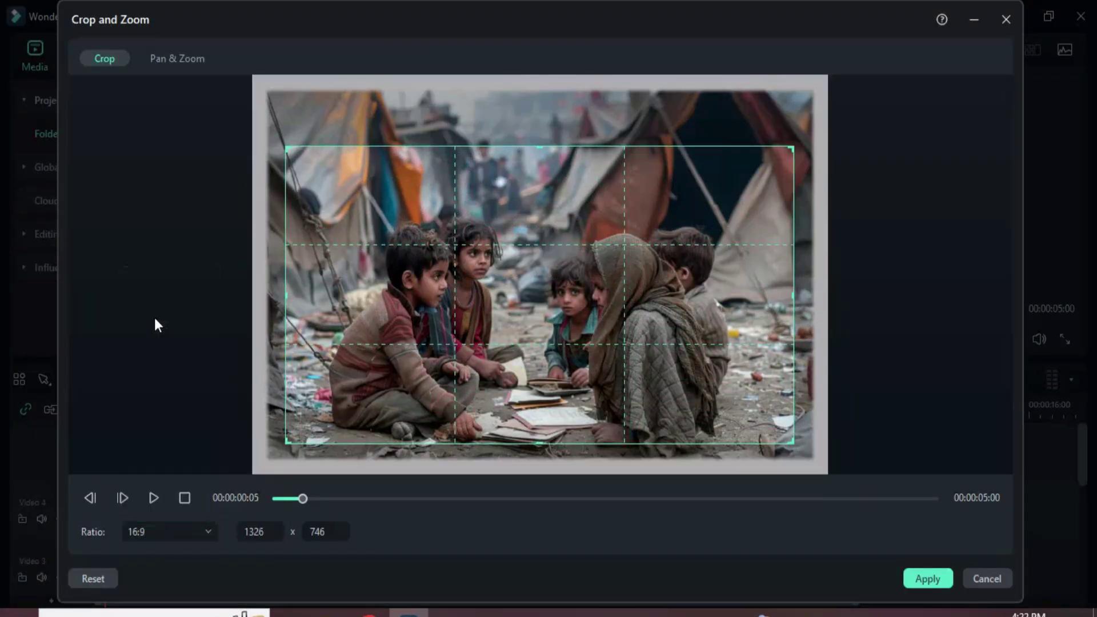
drag(379, 371, 387, 366)
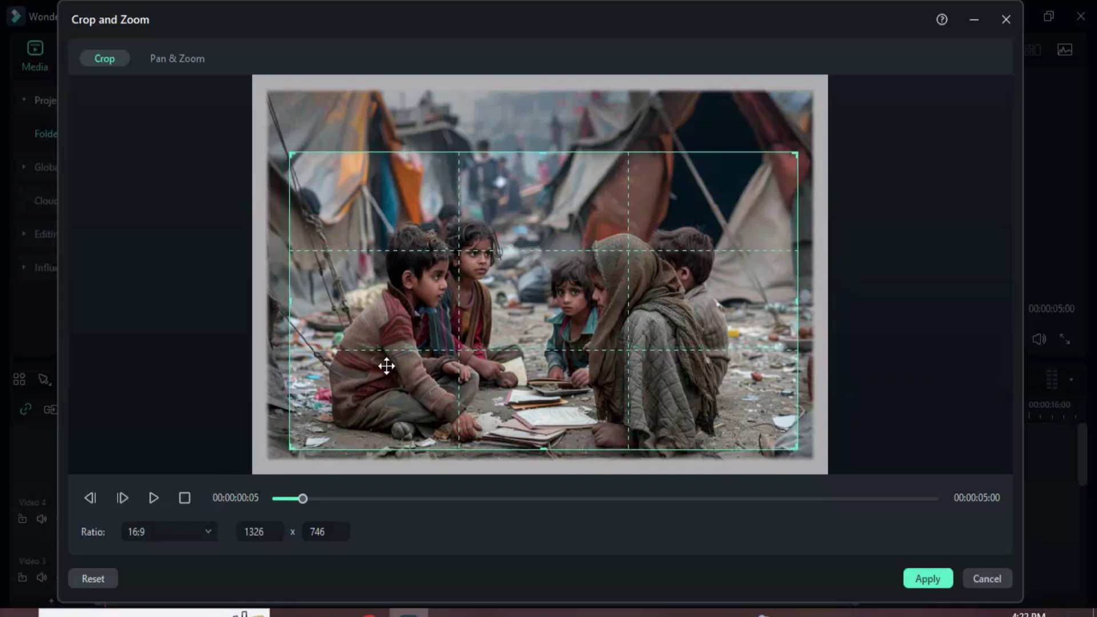
click(926, 579)
click(119, 408)
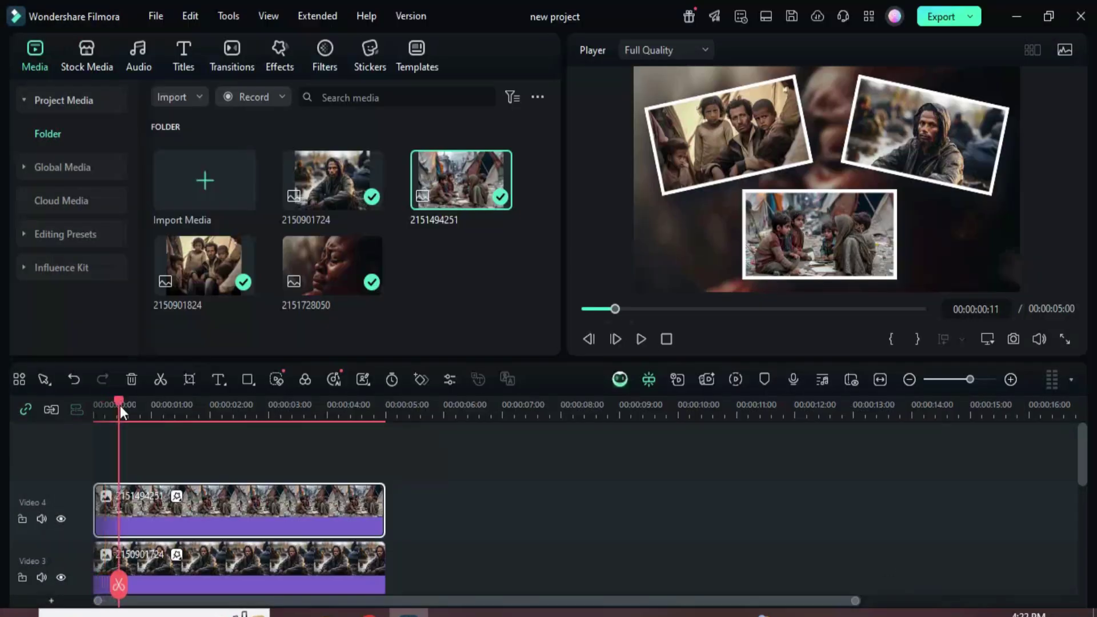
- Save the current collage frame as the PNG snapshot Snapshot_14 and clear the timeline
click(1014, 340)
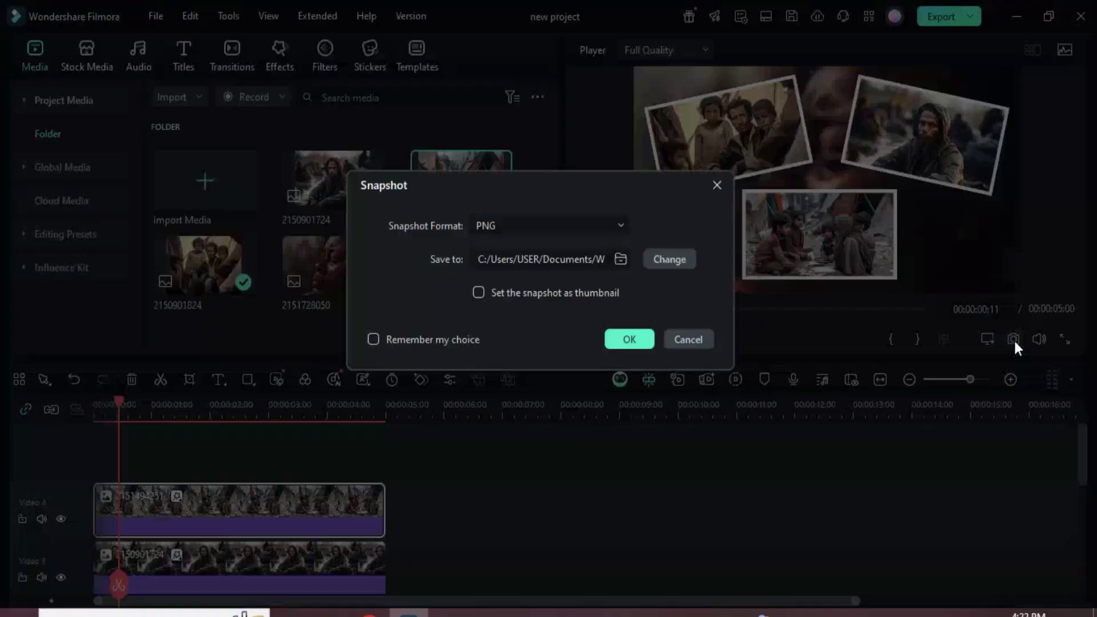
click(637, 338)
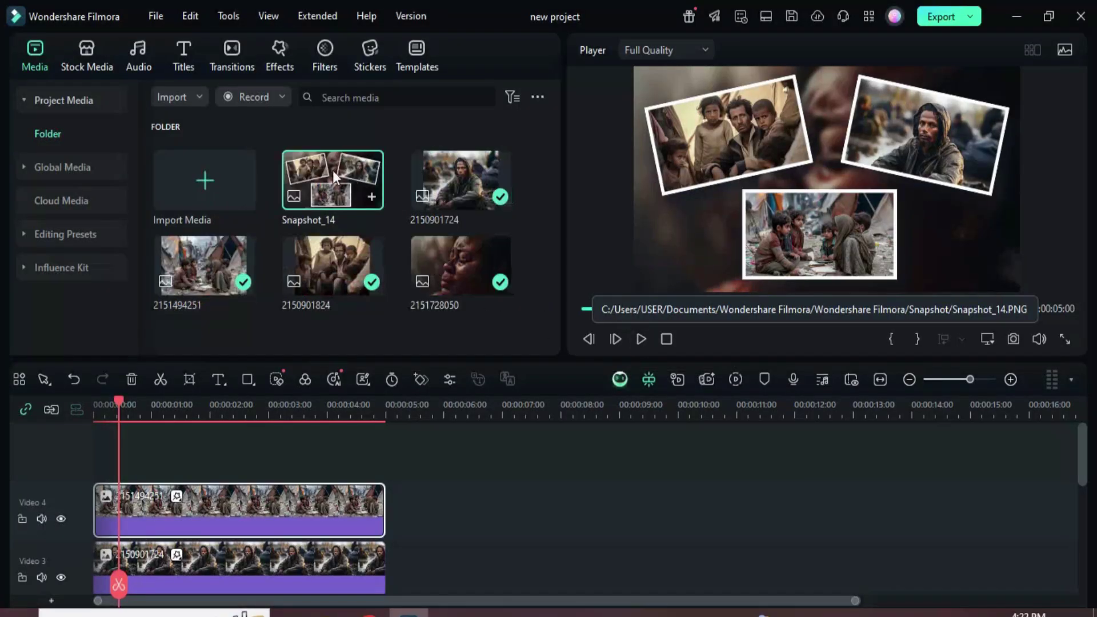
drag(332, 170, 235, 413)
click(132, 379)
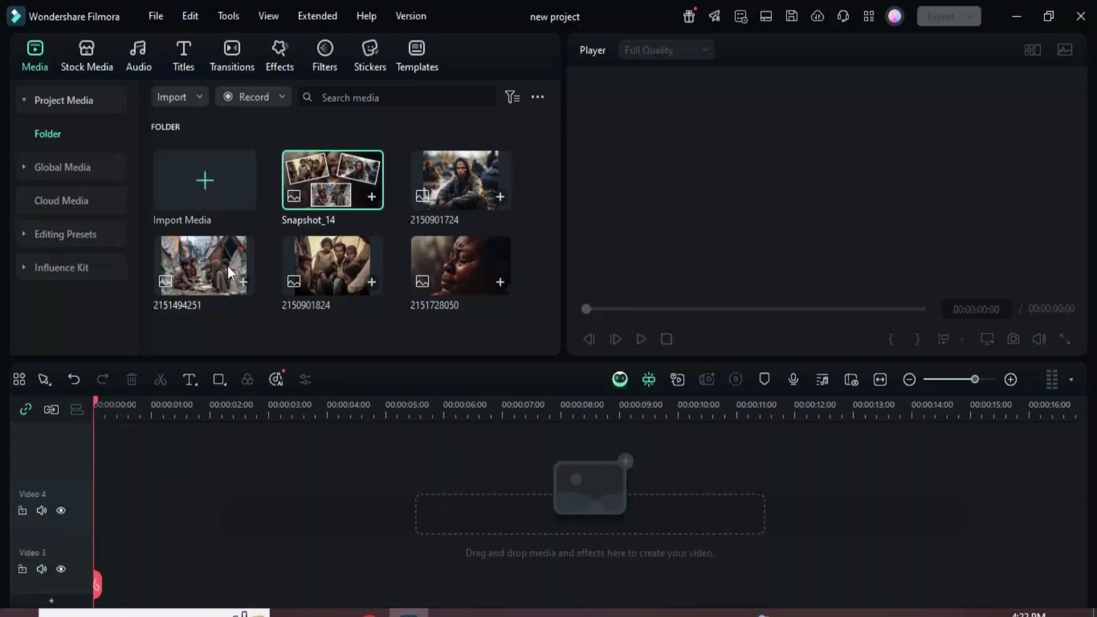
- Place Snapshot_14 on Video 4 and stretch it to about 10 seconds
drag(323, 197, 196, 510)
scroll(266, 402, down, 2)
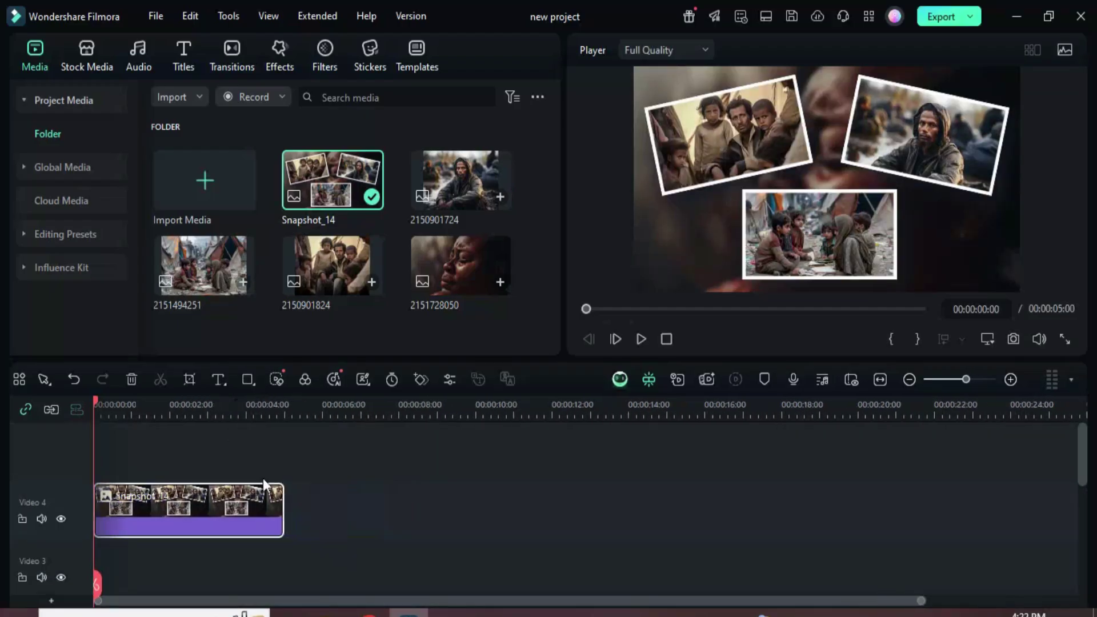
drag(281, 501, 471, 508)
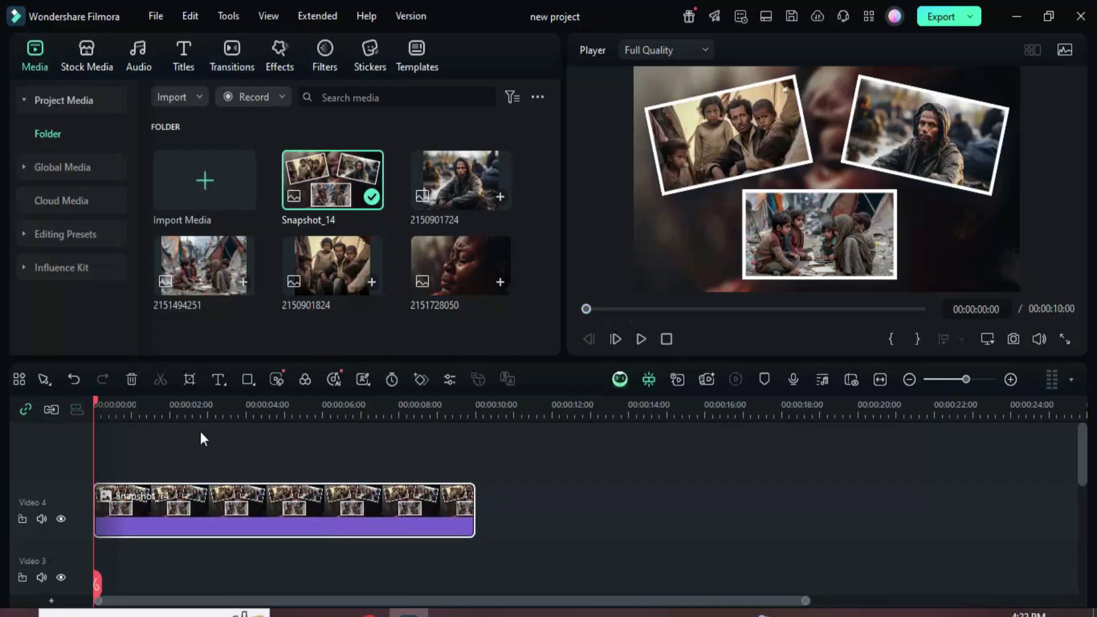
- Pan & Zoom Snapshot_14 from the top-left photo (1080x607) to the bottom photo (996x560), then preview
click(190, 379)
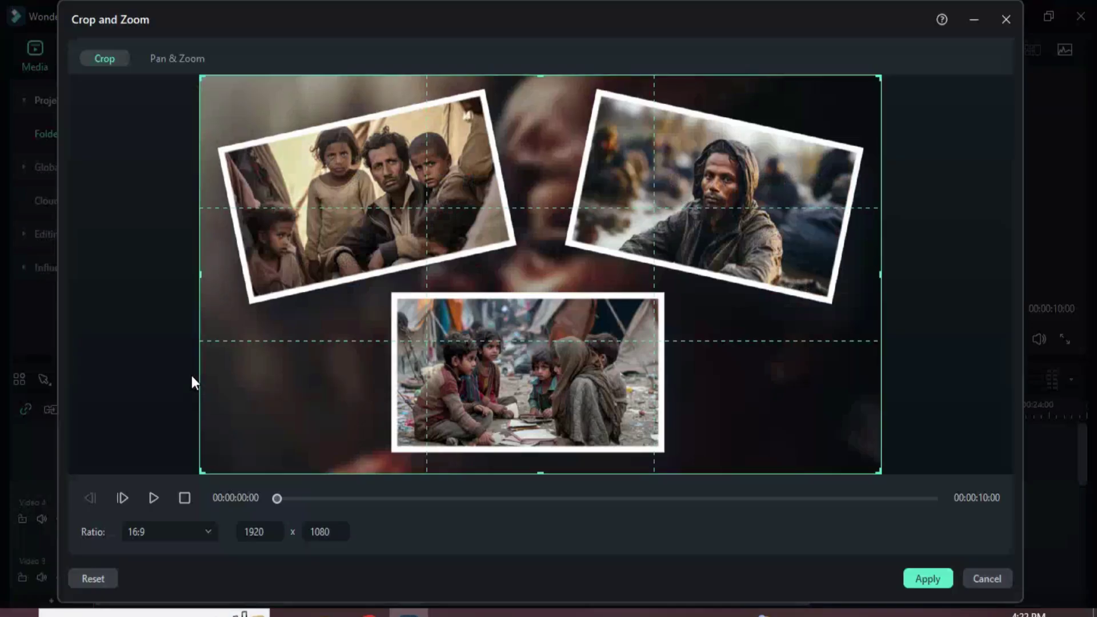
click(167, 59)
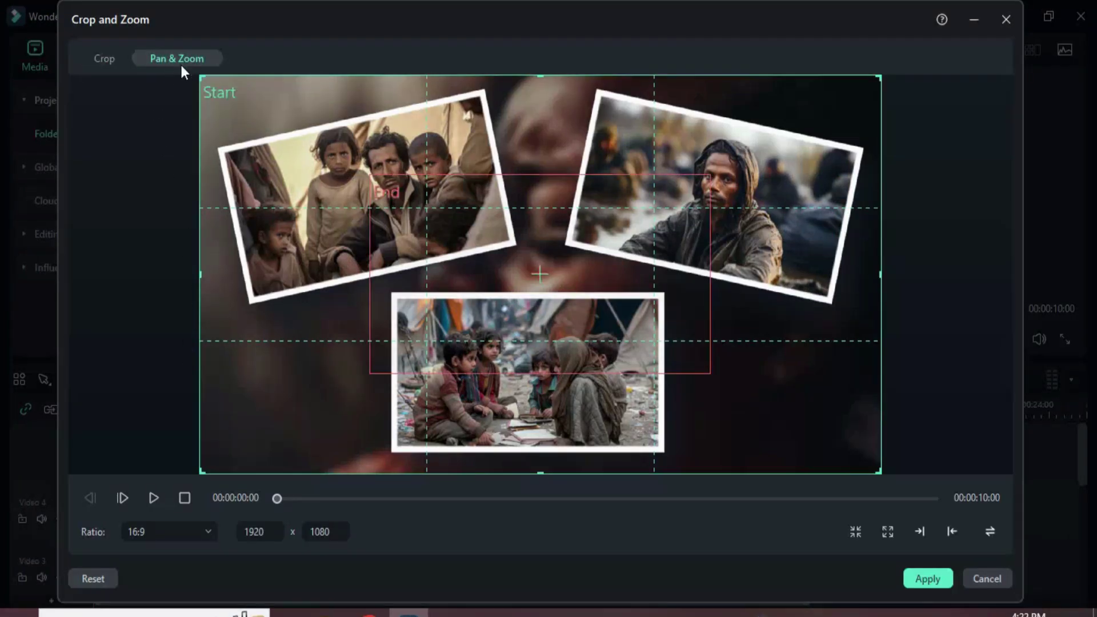
drag(879, 77, 605, 228)
drag(349, 378, 452, 189)
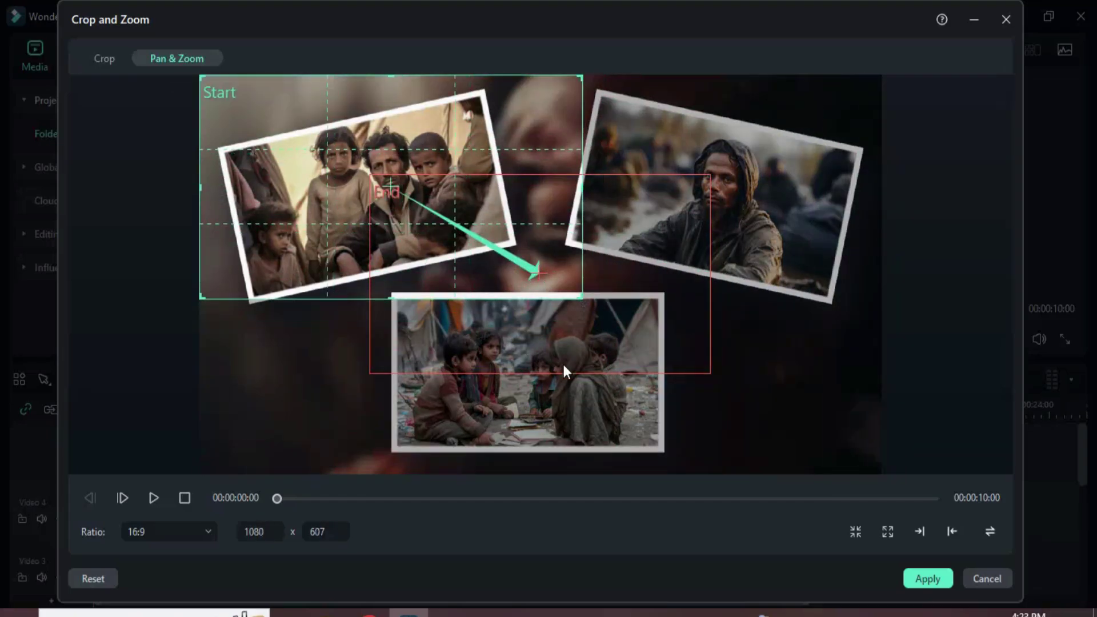
drag(562, 362, 563, 466)
drag(705, 286, 707, 276)
mouse_move(582, 298)
mouse_down()
mouse_move(551, 273)
mouse_move(583, 296)
mouse_up()
click(706, 290)
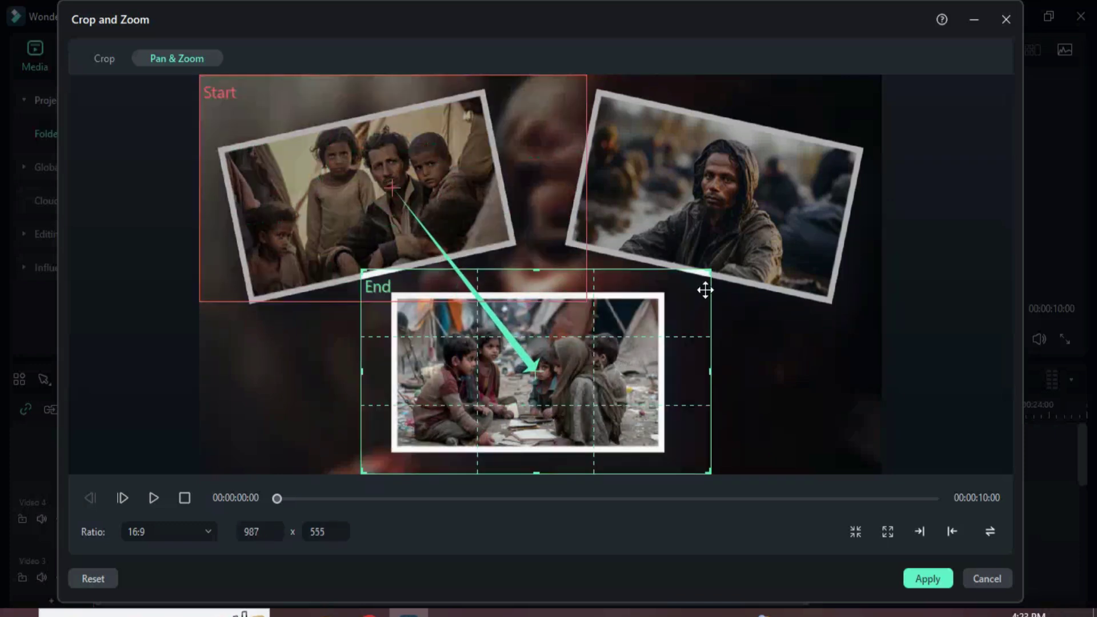
drag(710, 269, 713, 268)
click(555, 150)
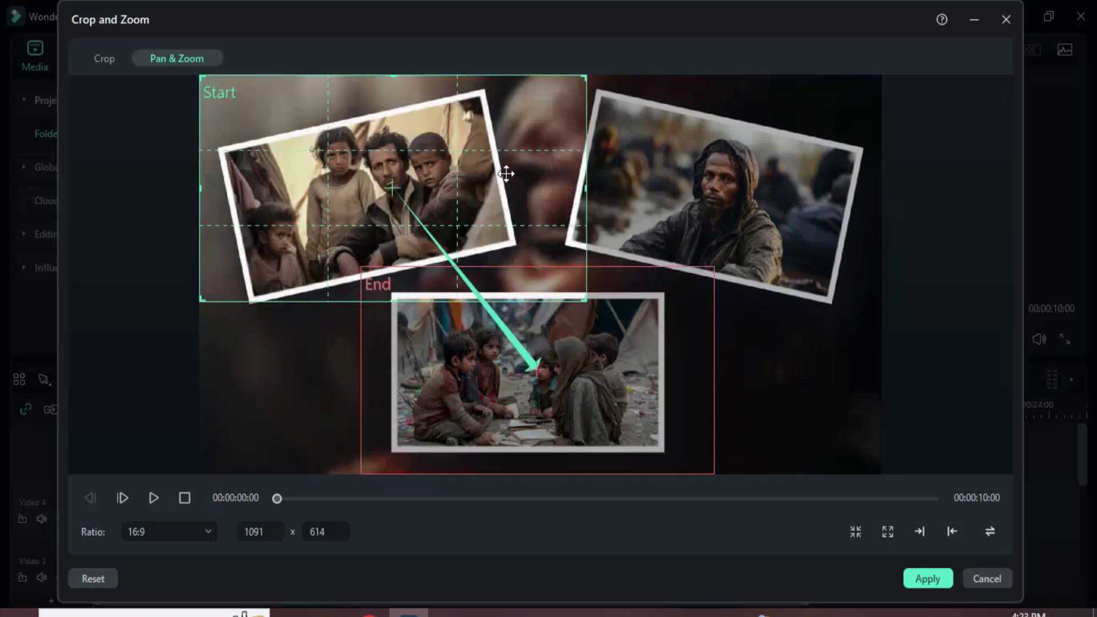
drag(507, 171, 503, 178)
drag(577, 296, 581, 301)
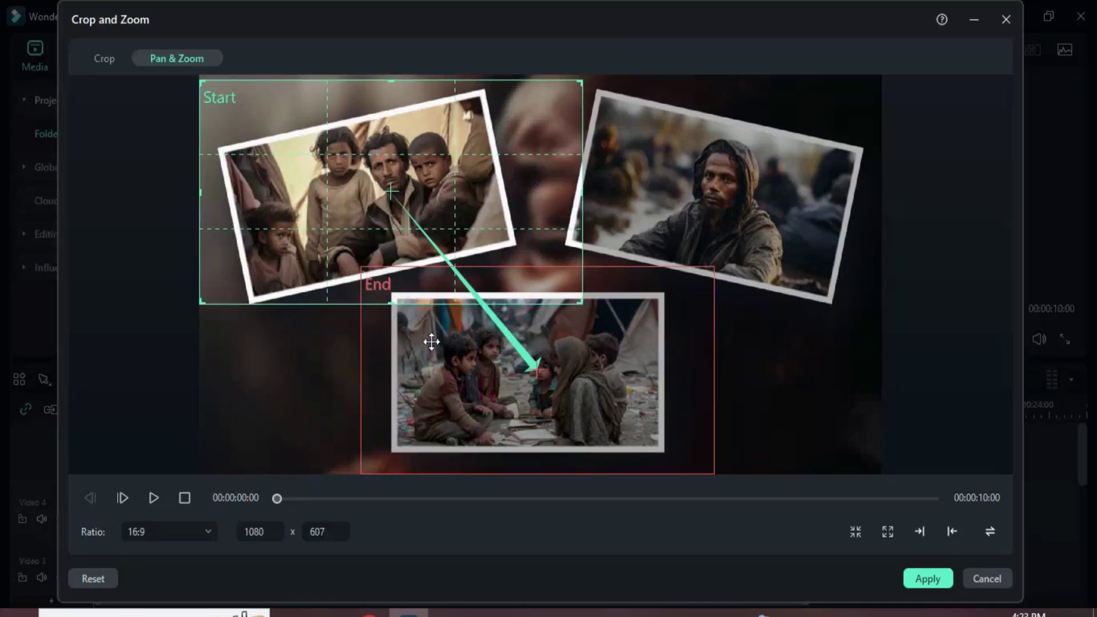
click(927, 580)
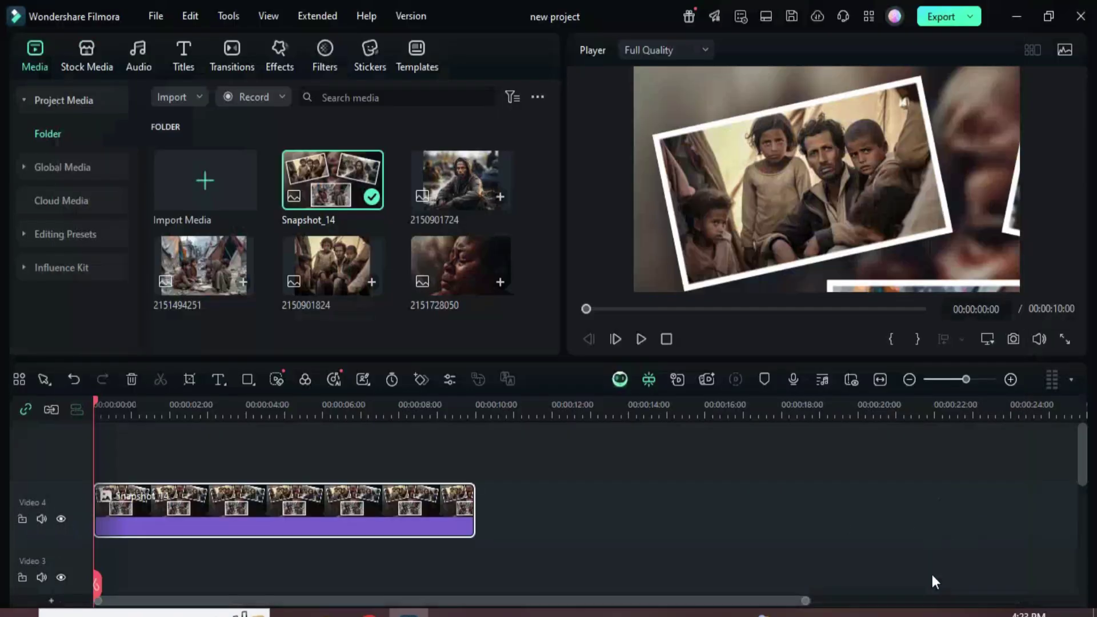
click(644, 340)
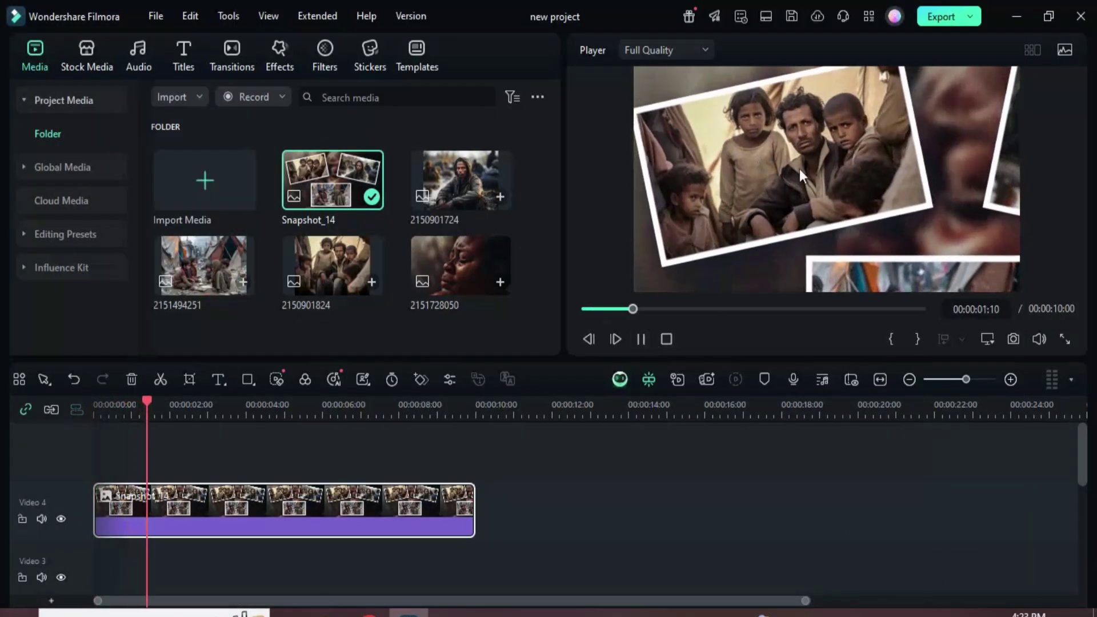
- Pause playback and split Snapshot_14 at 00:00:05:00 into two 5-second clips
key(space)
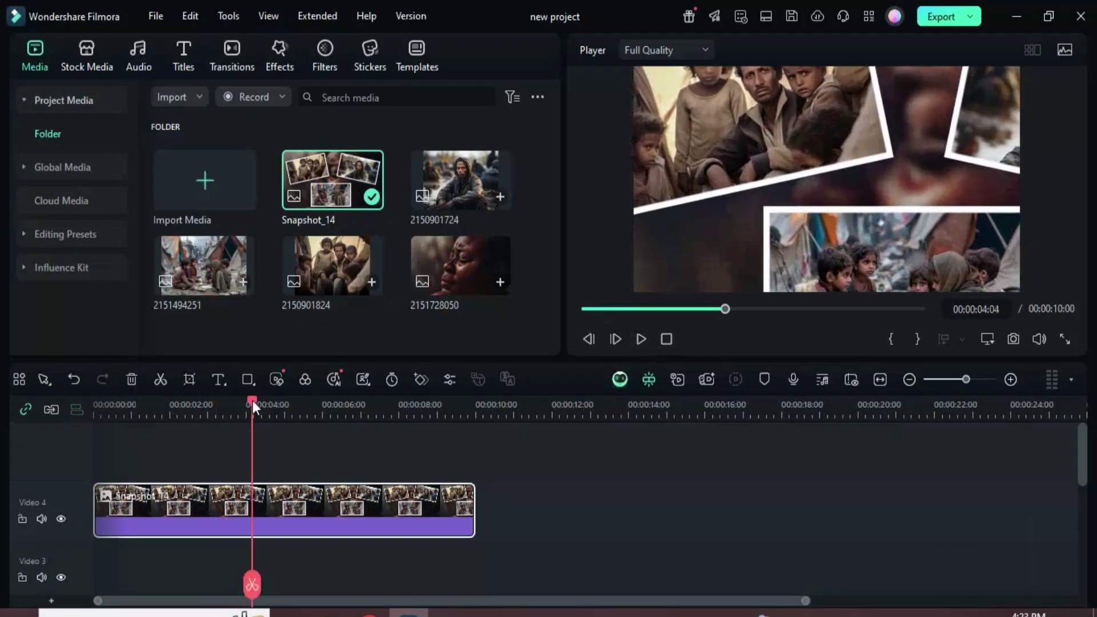
drag(253, 400, 285, 393)
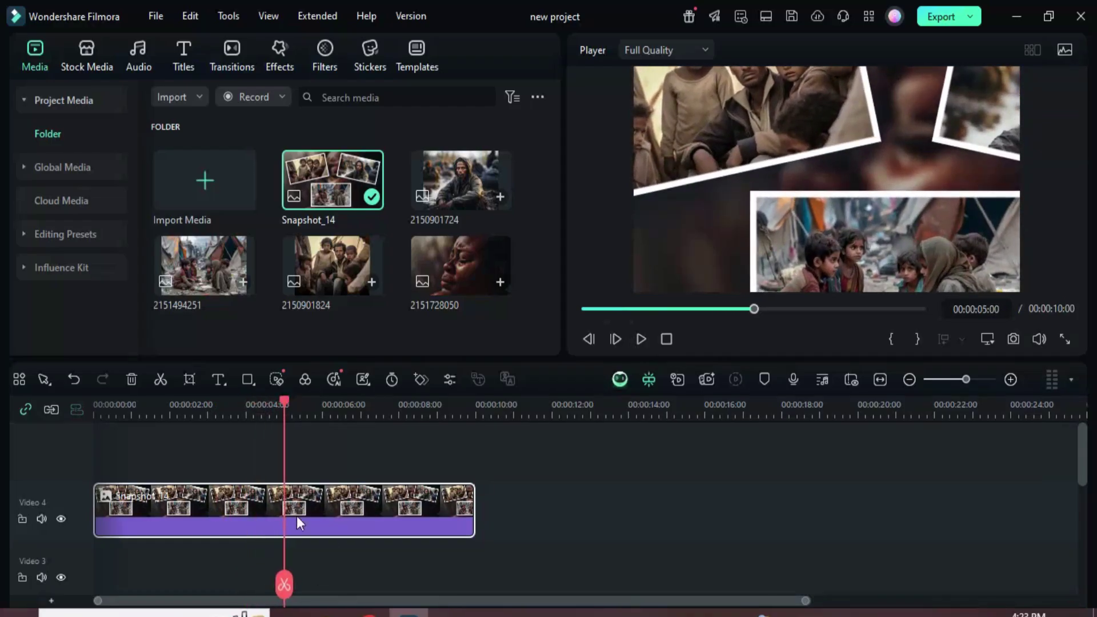
click(161, 380)
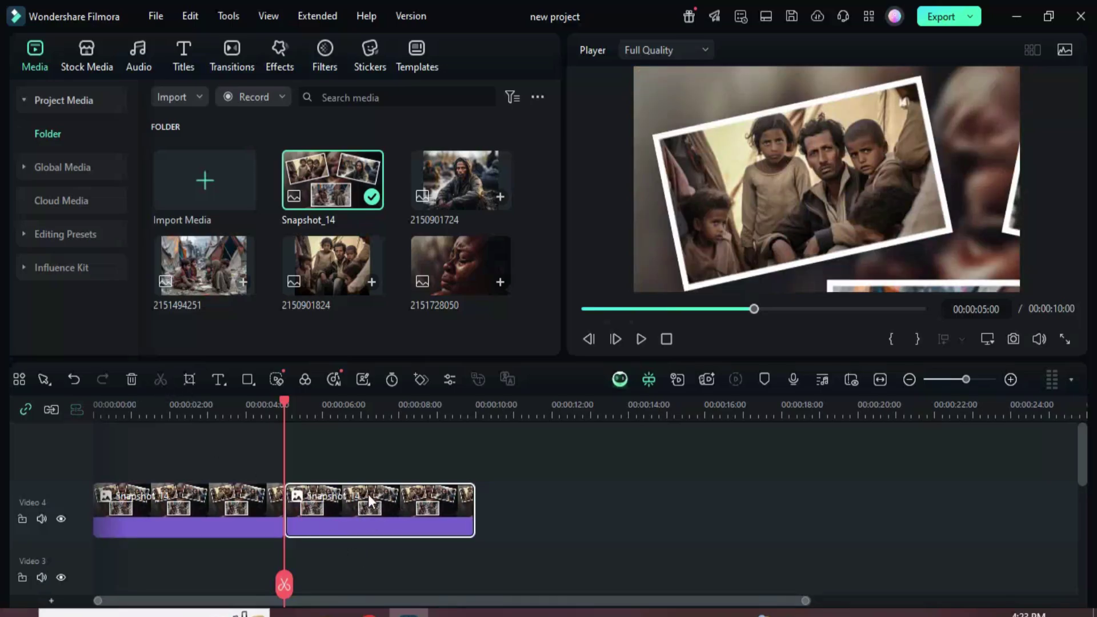
- Make the second clip pan from the bottom photo up to the right-hand photo, then replay
click(189, 380)
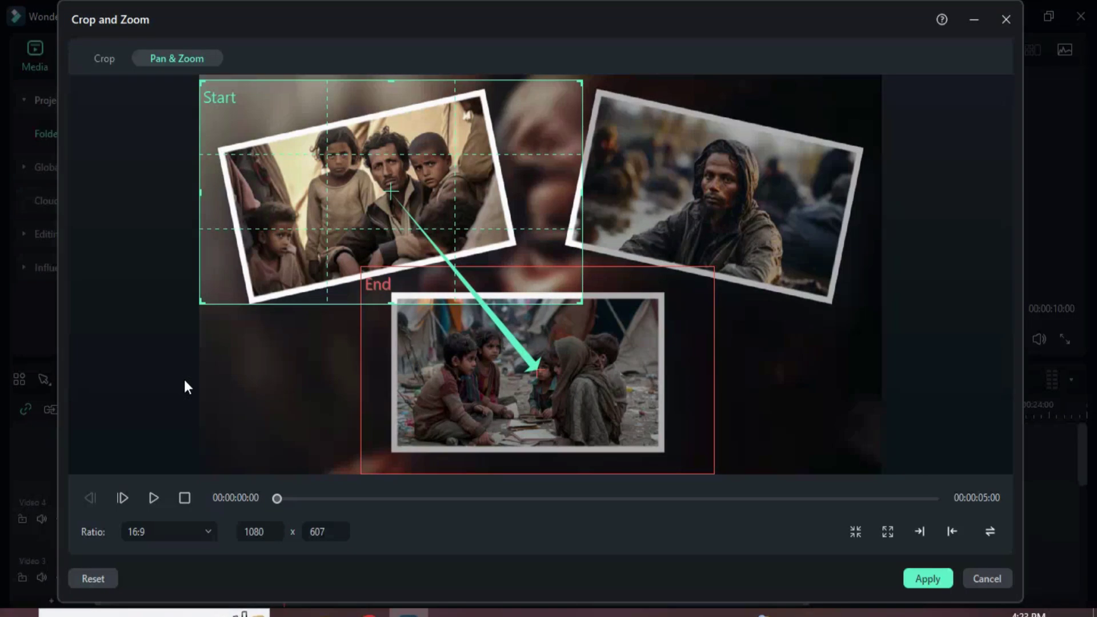
drag(266, 149, 563, 157)
drag(501, 308, 514, 297)
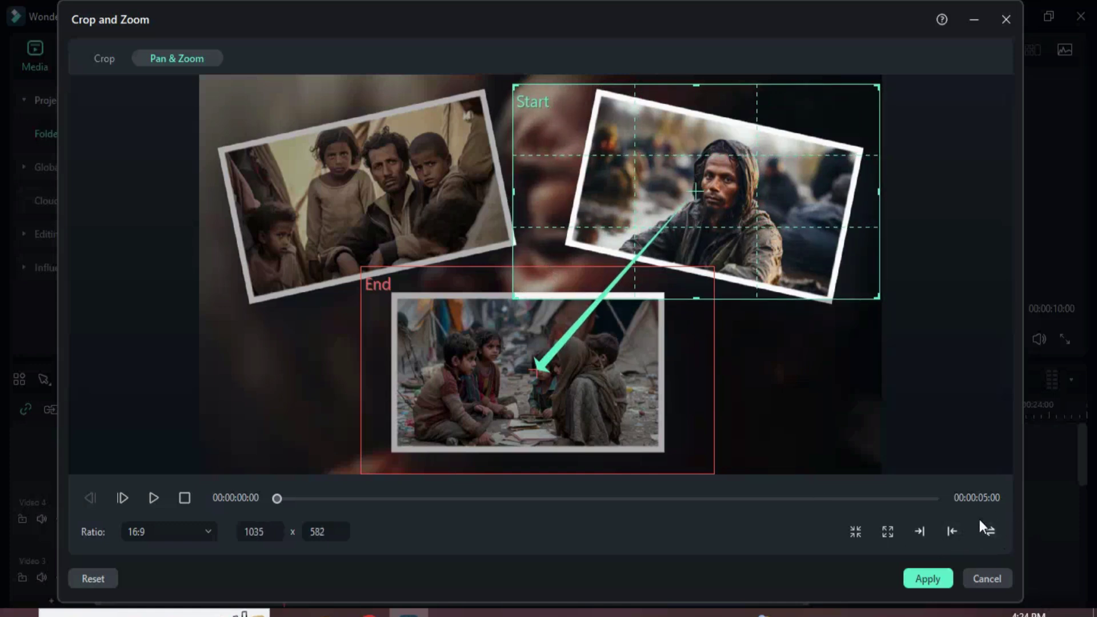
click(991, 531)
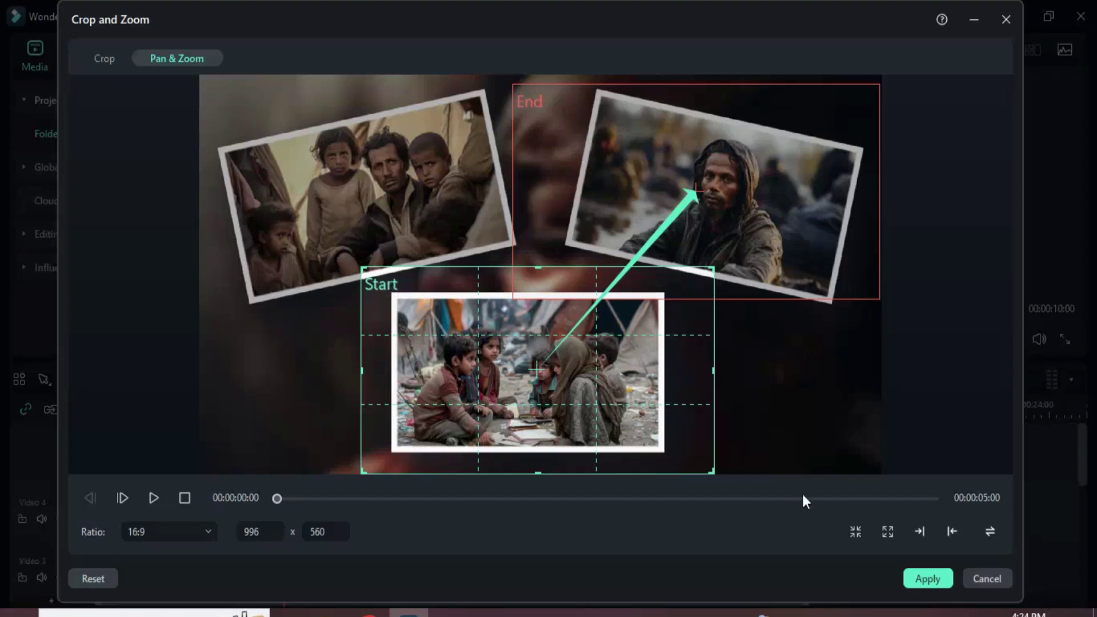
click(928, 579)
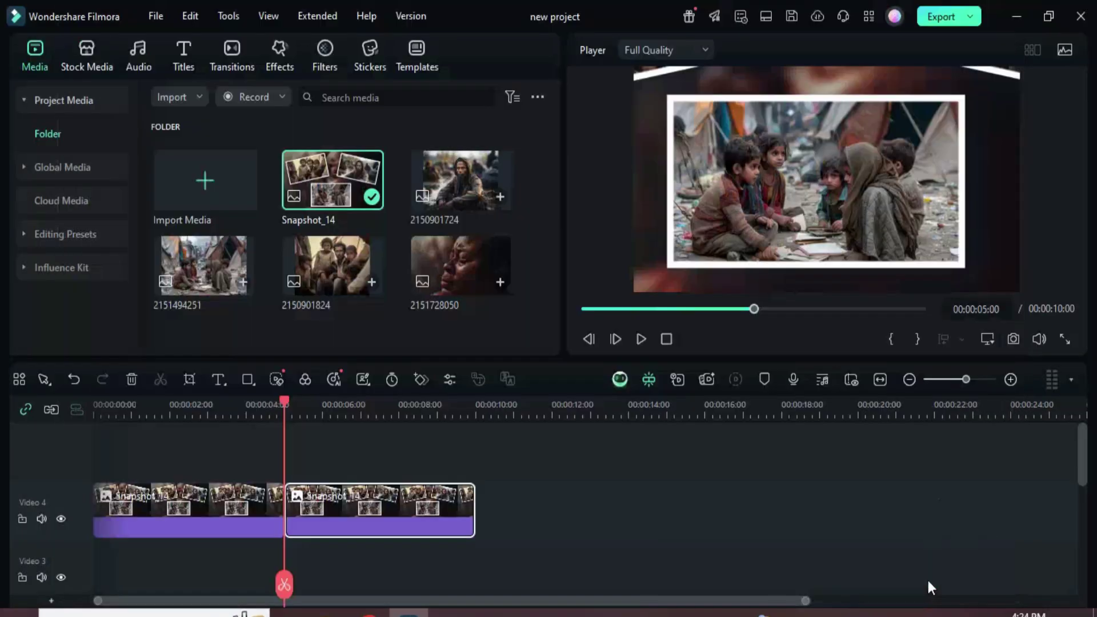
click(581, 309)
click(642, 340)
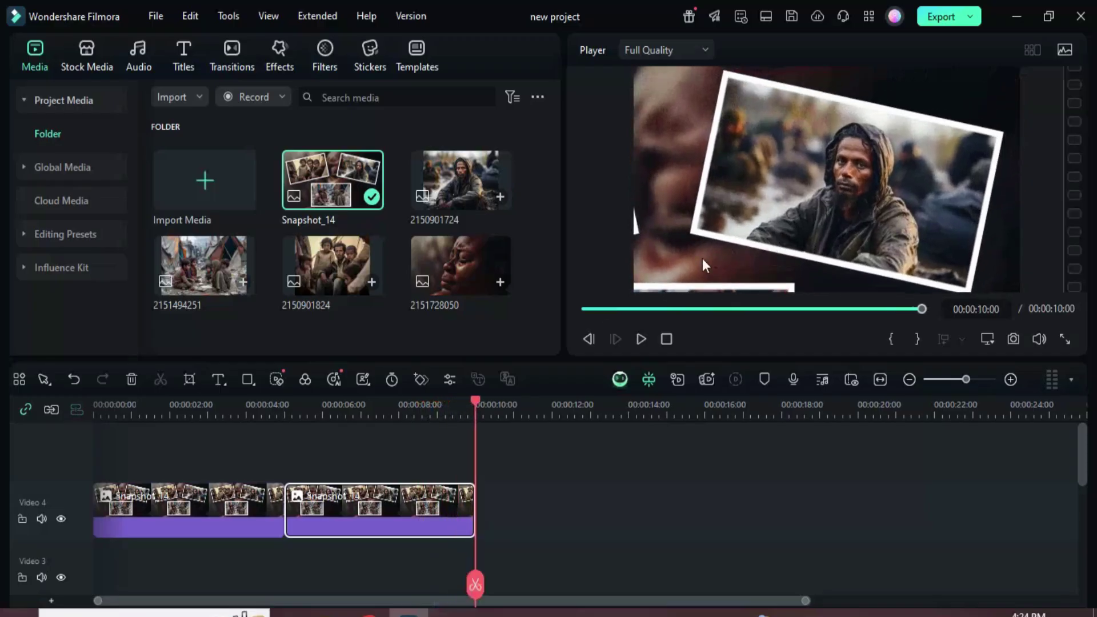
- Find Flicker Bevel Cut in the Effects library, place it above both Snapshot_14 clips, and stretch it to 10 seconds
click(282, 66)
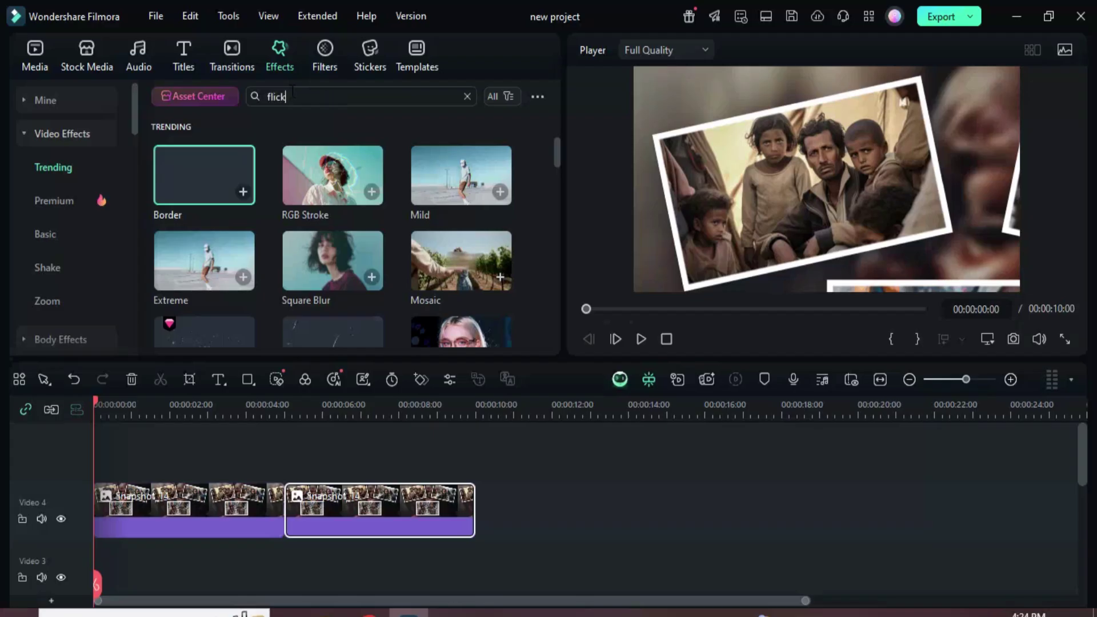
text(bevel cut)
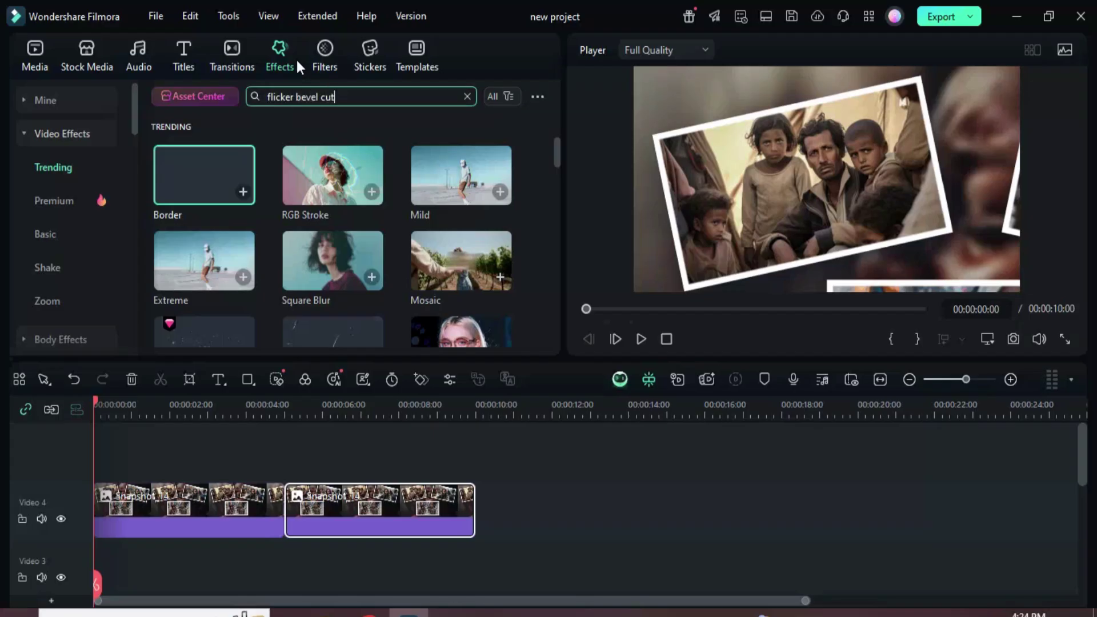
key(Return)
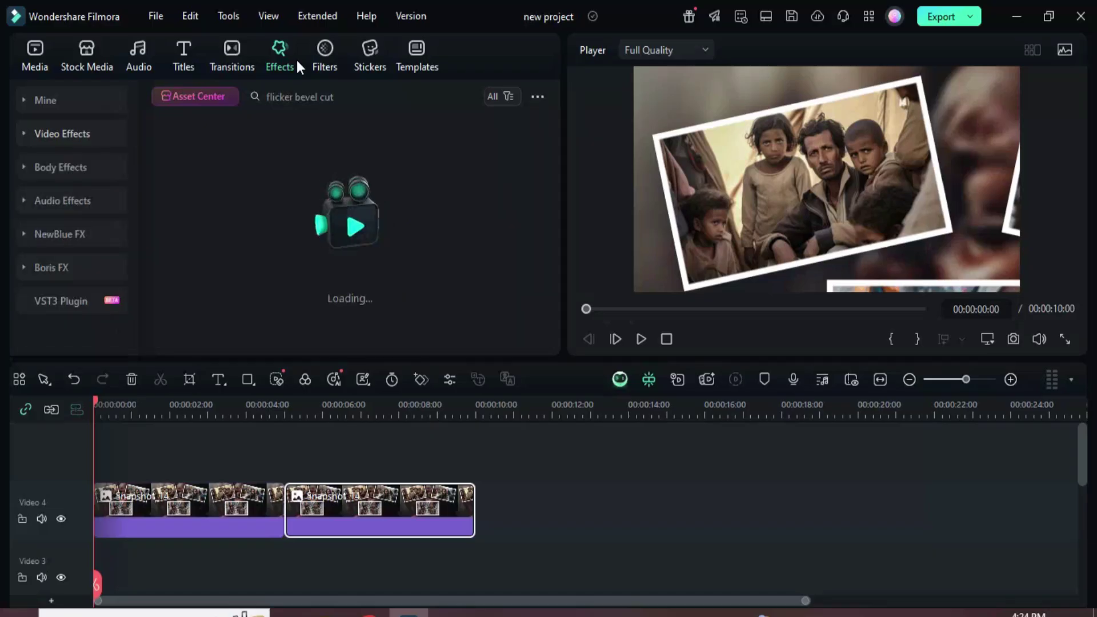
click(243, 160)
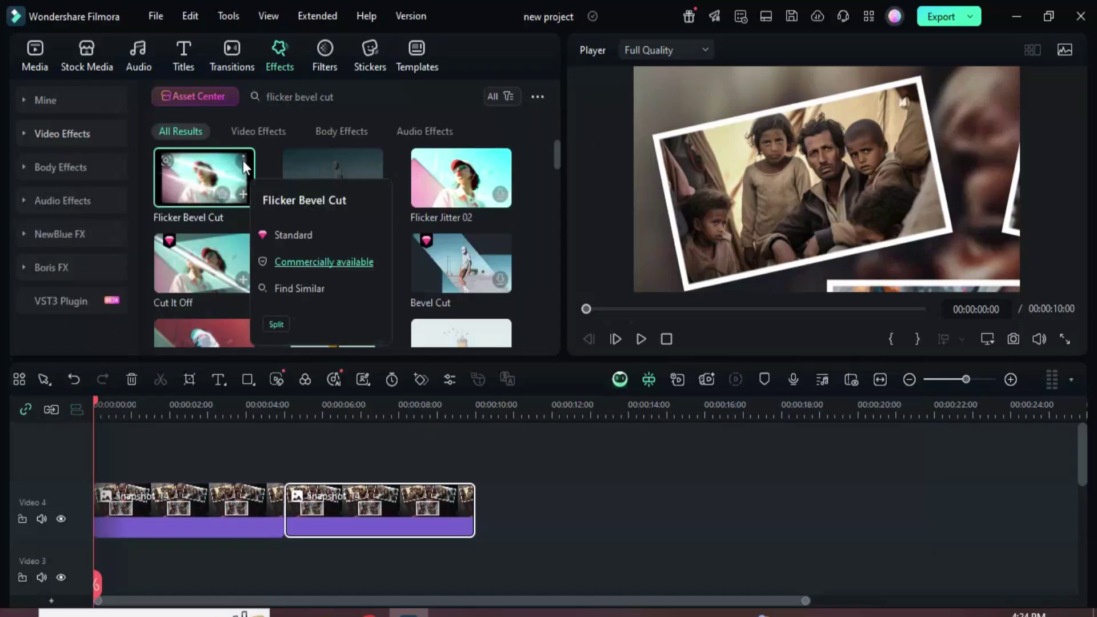
drag(231, 192, 97, 464)
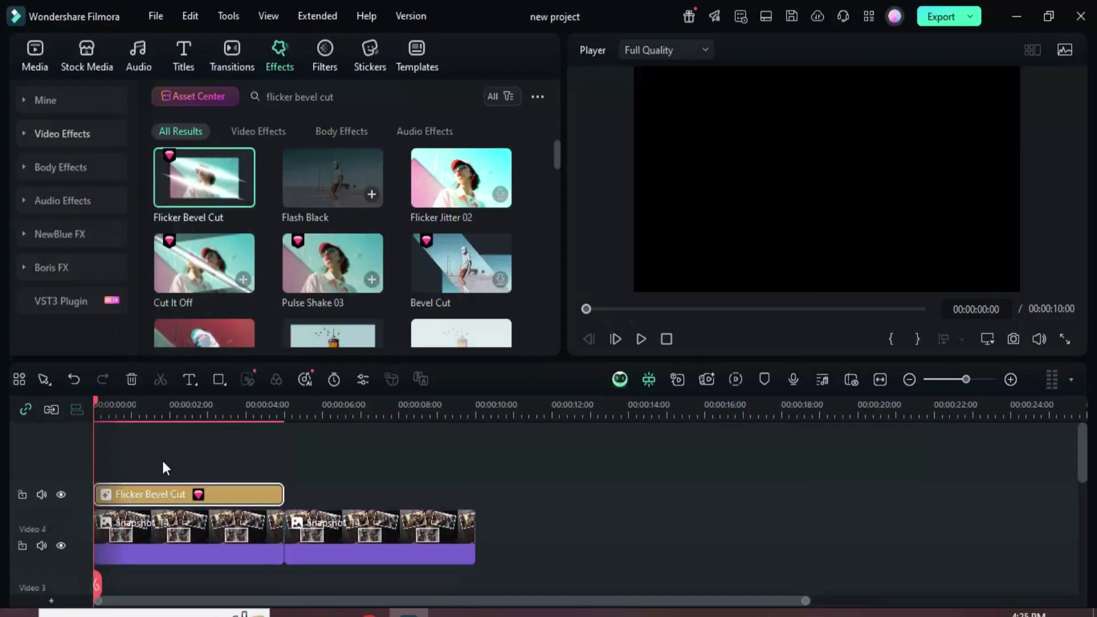
drag(284, 470, 474, 470)
- Add the Vignette Radius effect above Flicker Bevel Cut for the full 10 seconds and render the preview
click(467, 97)
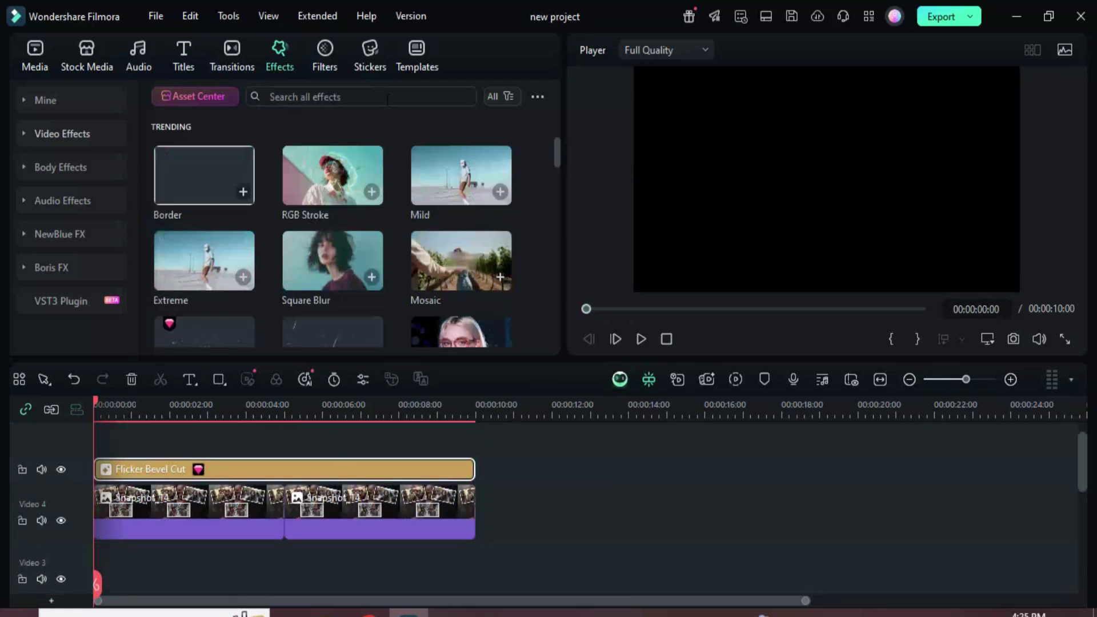
text(vignette)
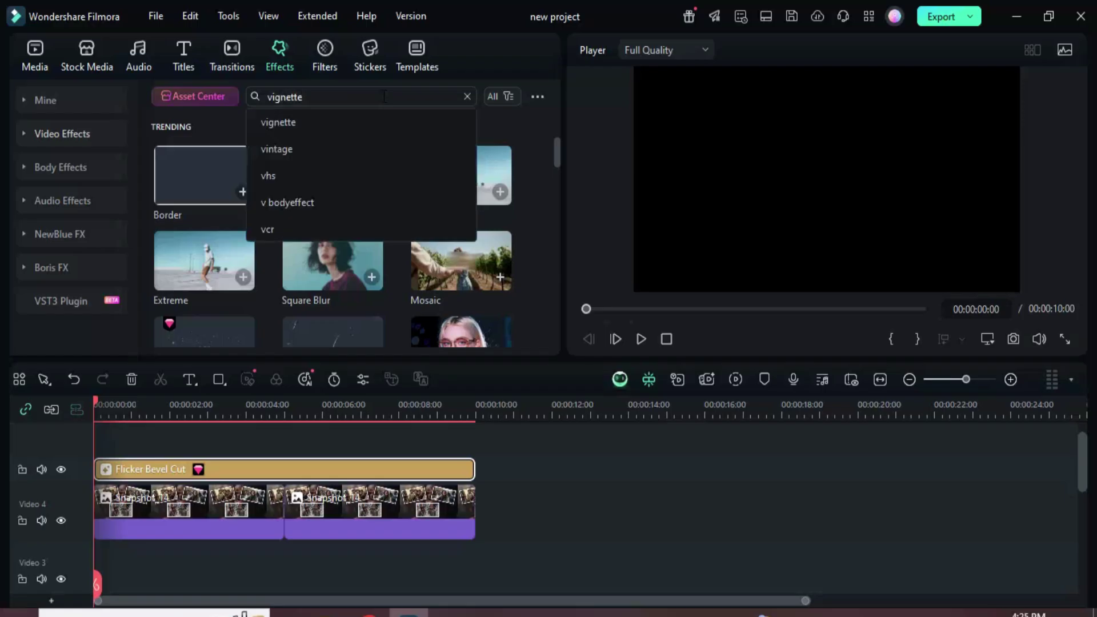
key(Return)
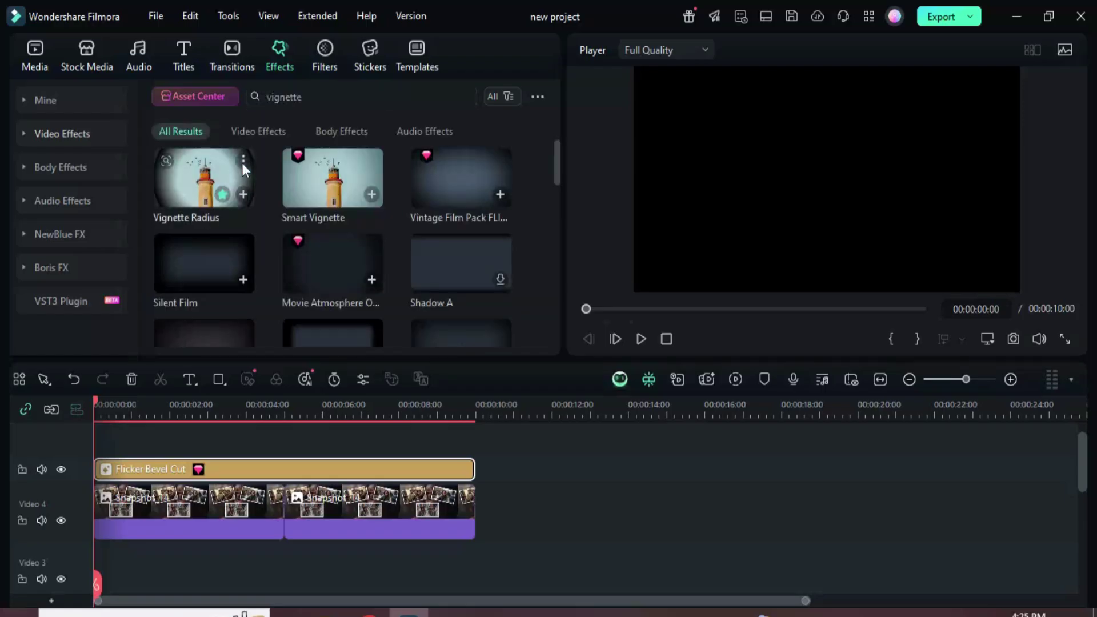
drag(251, 175, 187, 457)
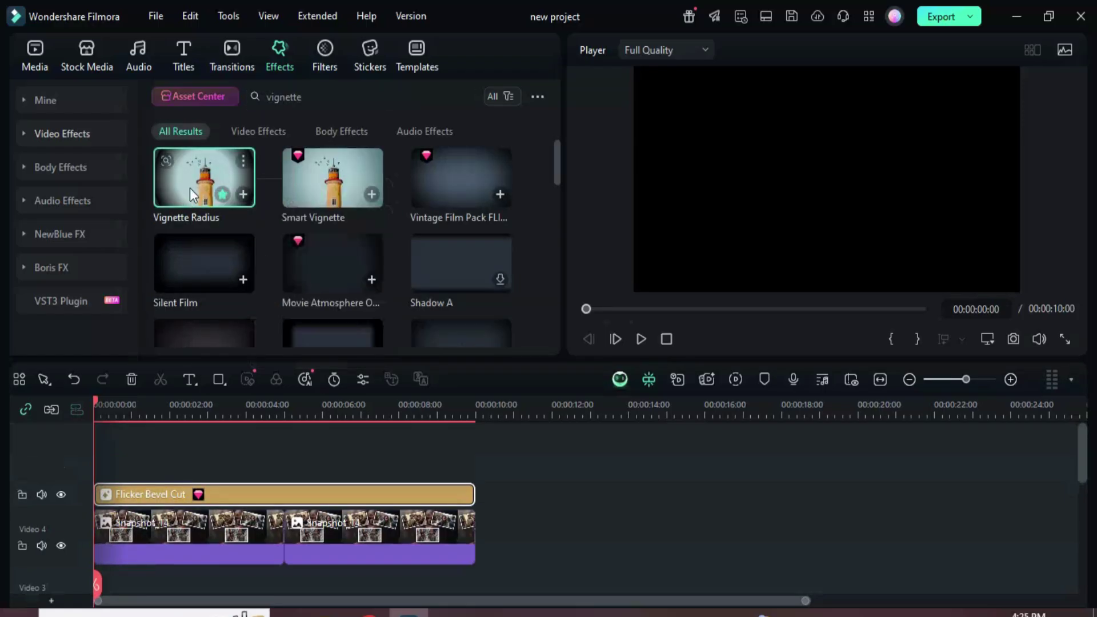
drag(190, 194, 475, 495)
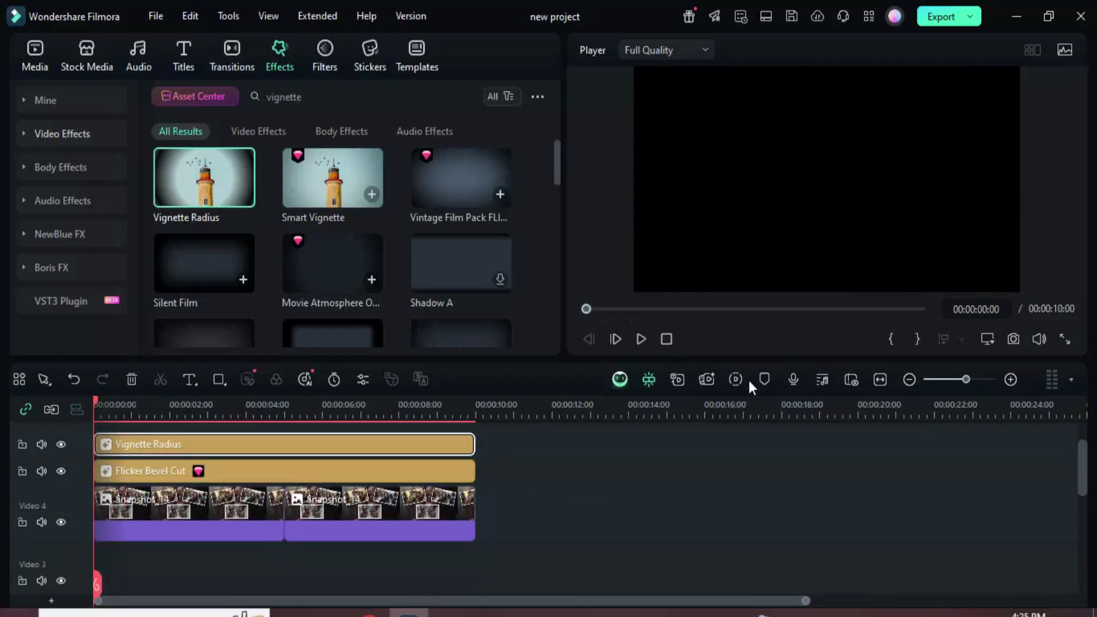
click(736, 378)
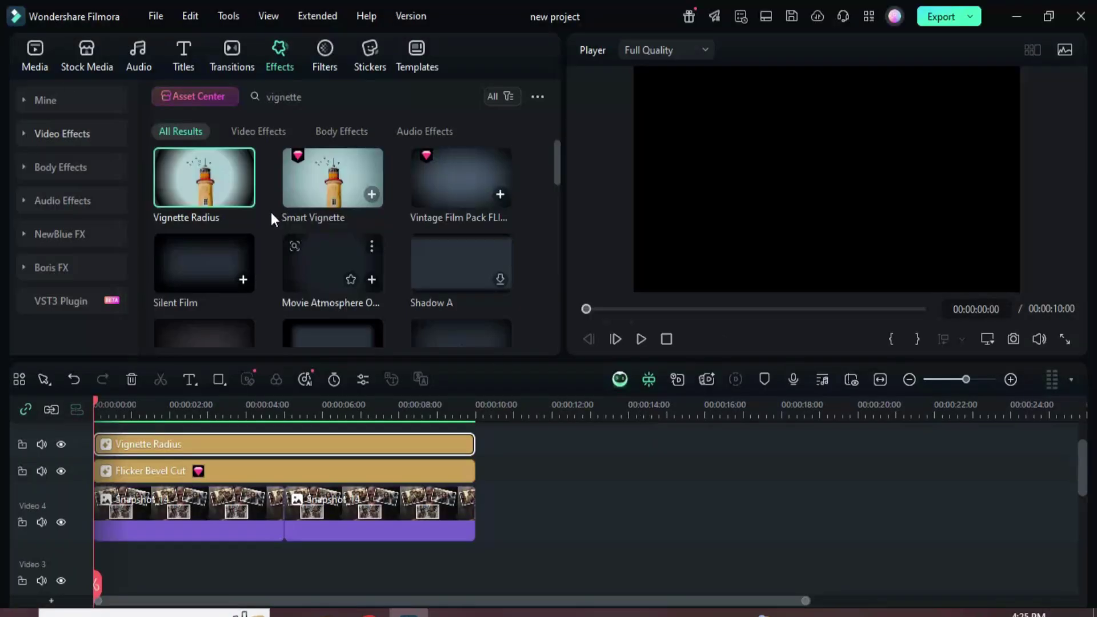